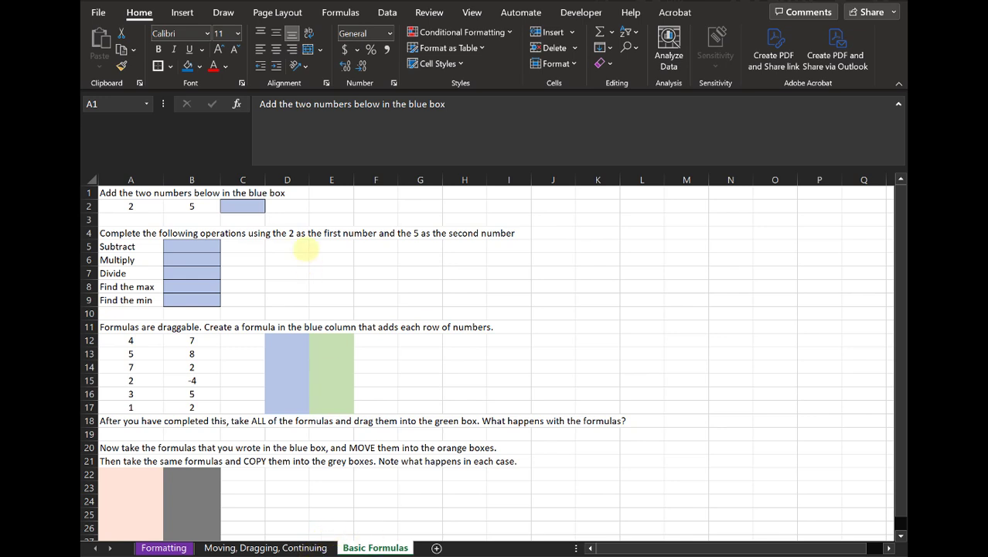
# Add the two numbers in blue cell C2 with the typed-number formula =2+5
pyautogui.click(252, 205)
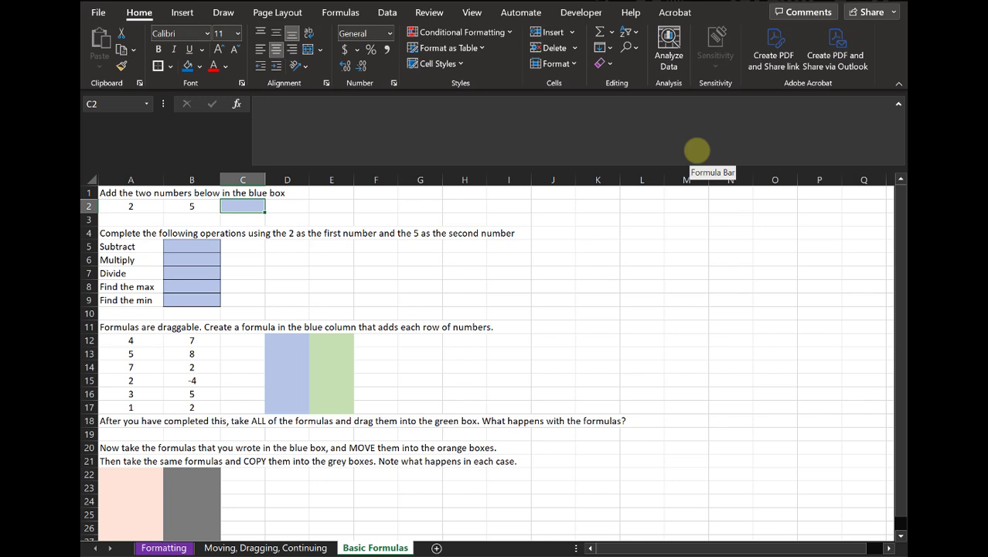
pyautogui.write('=')
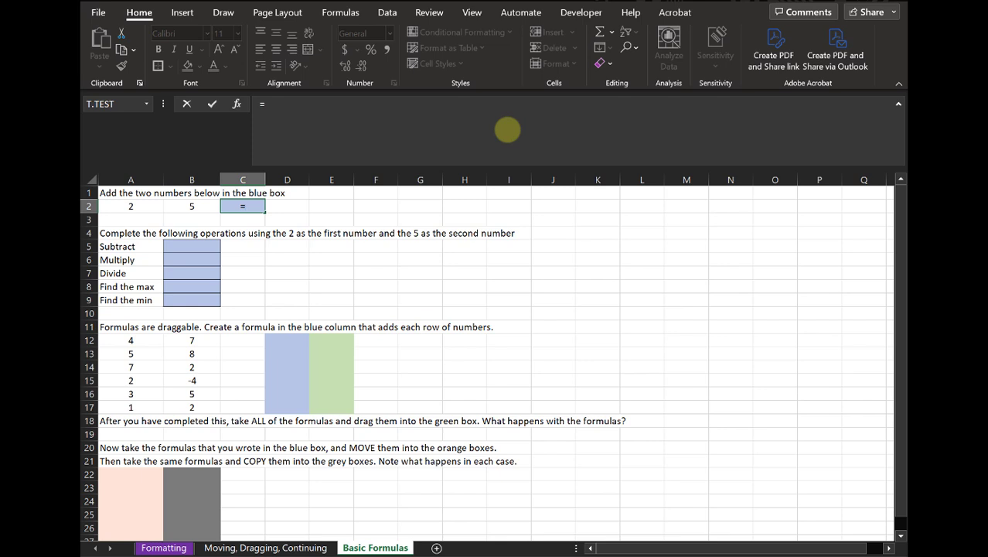
pyautogui.write('2+5')
pyautogui.press('Return')
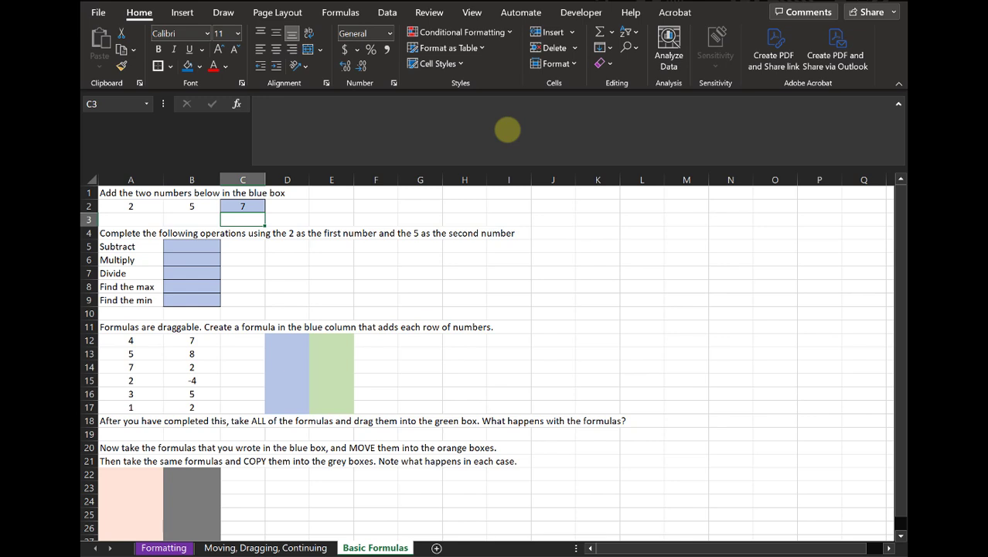
# Replace the formula in C2 with the cell-reference sum =A2+B2 and check which cells it refers to
pyautogui.press('Up')
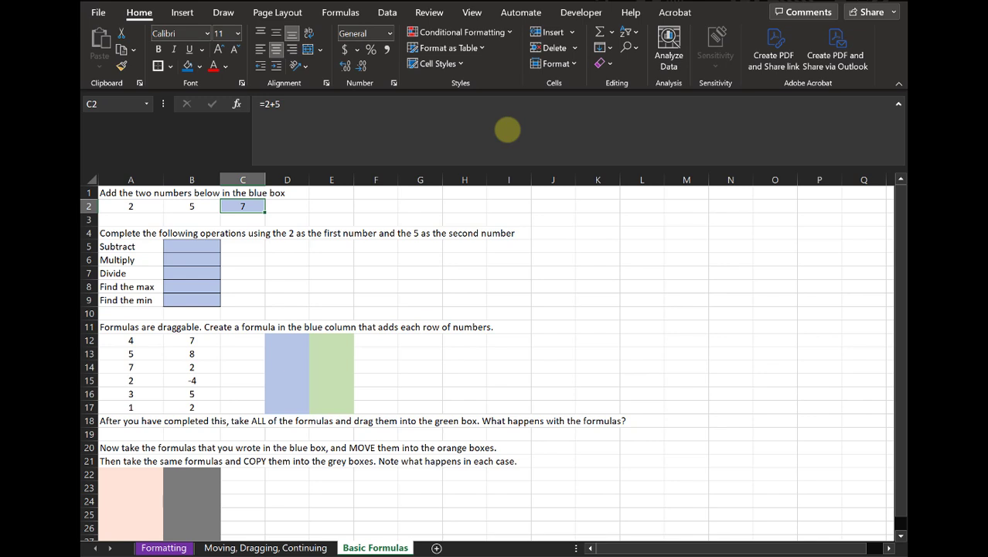
pyautogui.write('=')
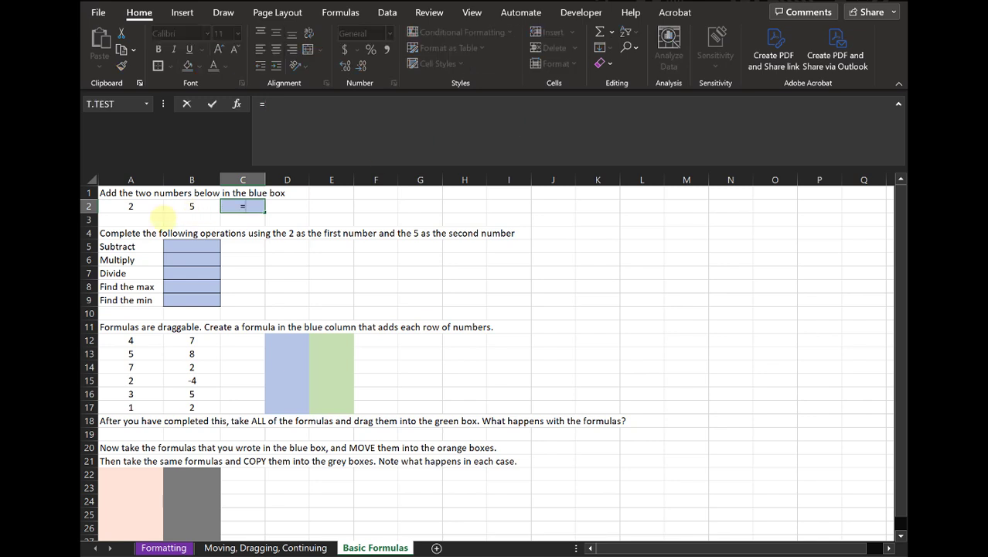
pyautogui.click(152, 205)
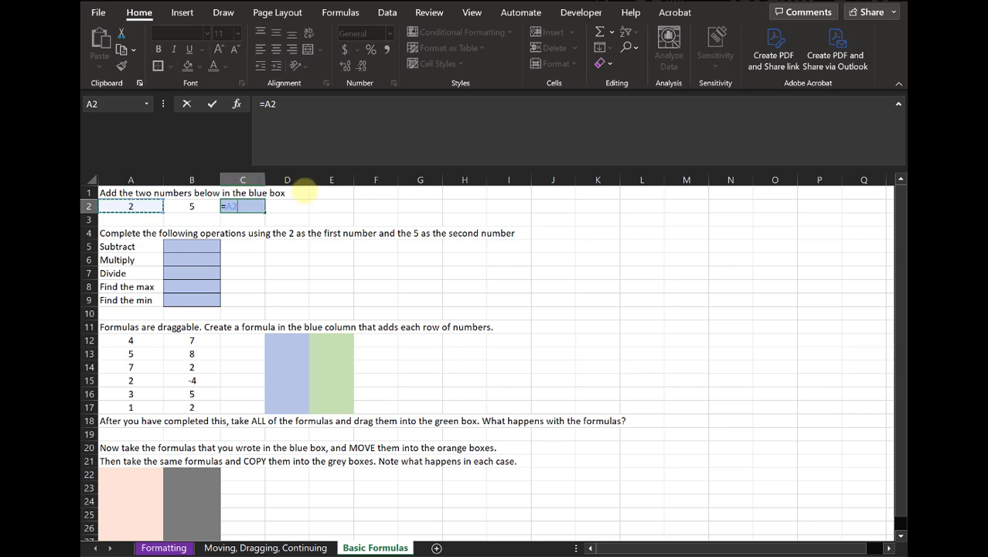
pyautogui.write('+')
pyautogui.click(195, 206)
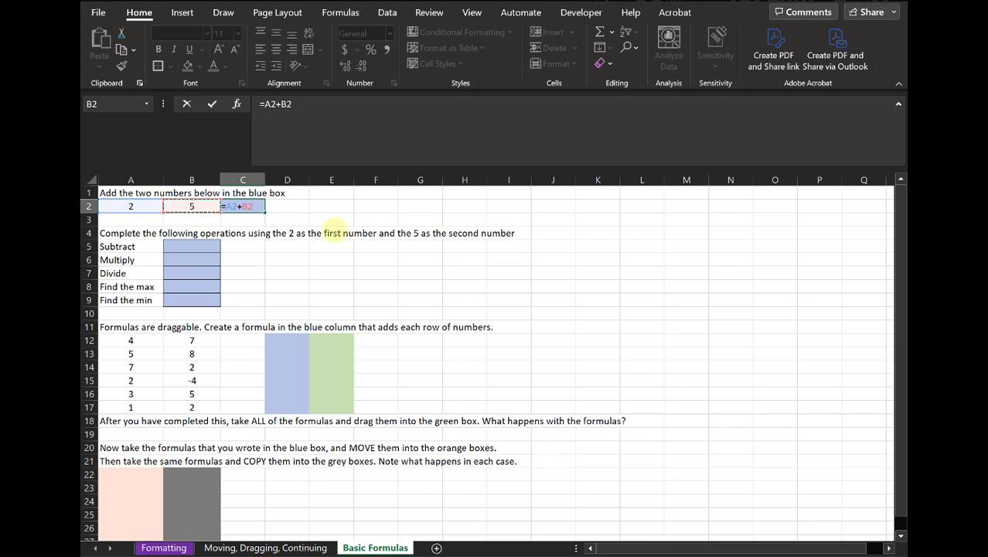
pyautogui.press('Return')
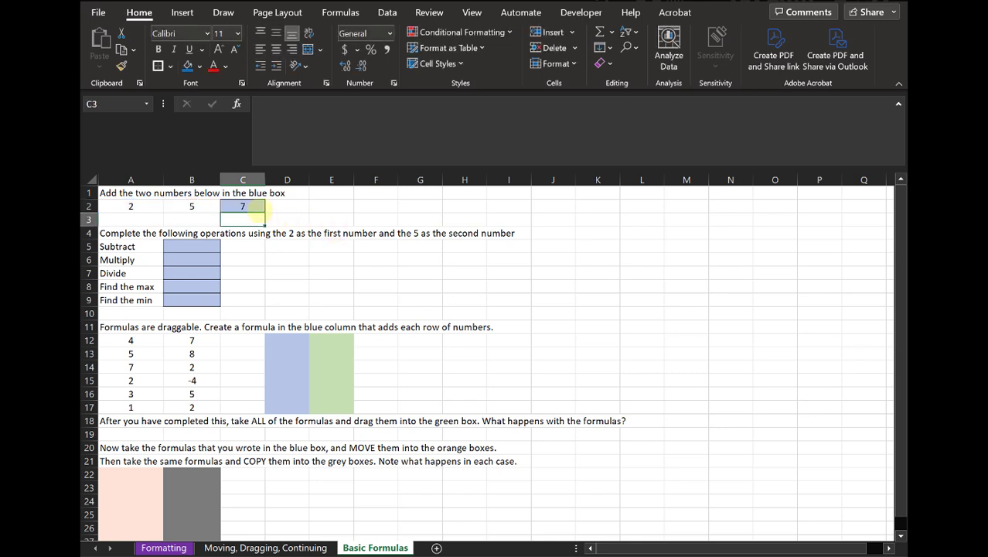
pyautogui.click(253, 207)
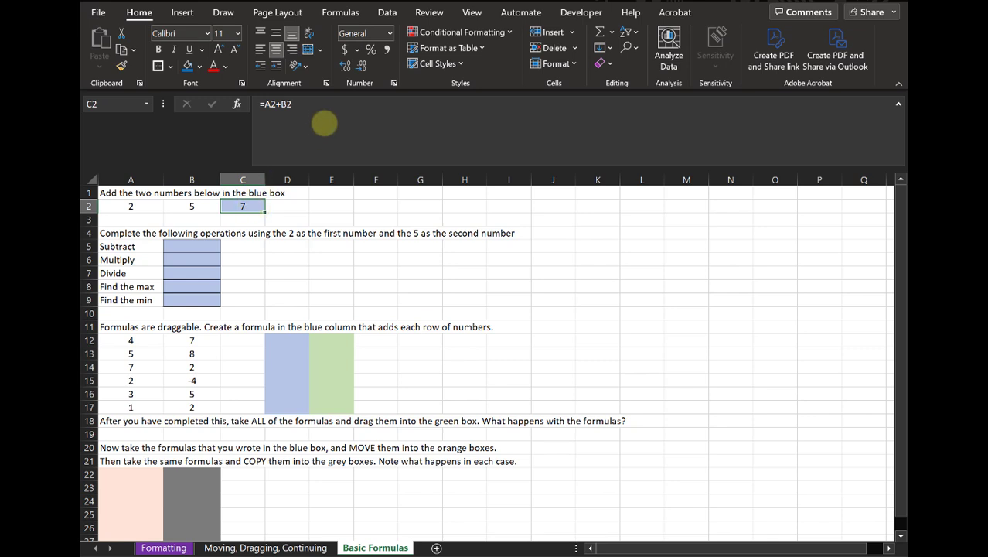
pyautogui.click(325, 105)
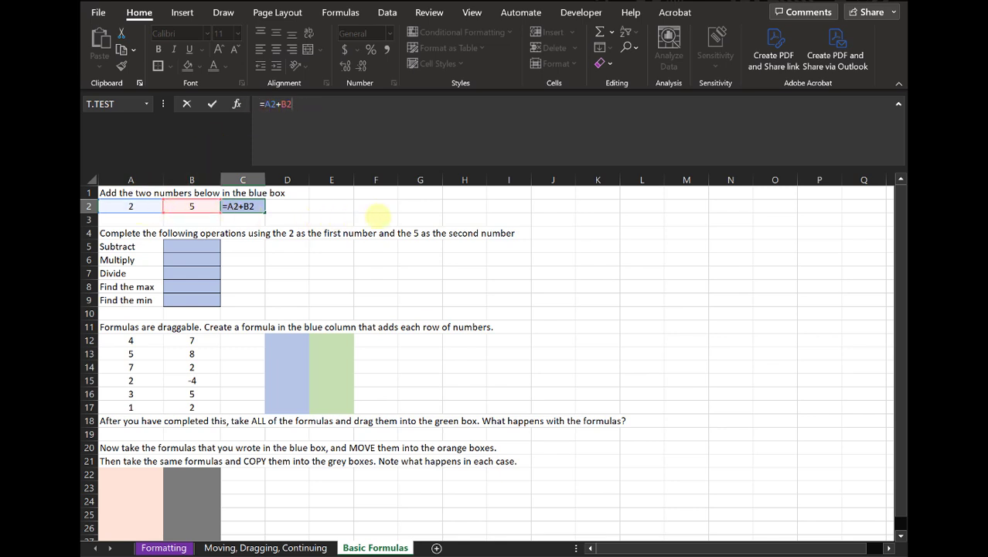
pyautogui.hotkey('ctrl', 'Return')
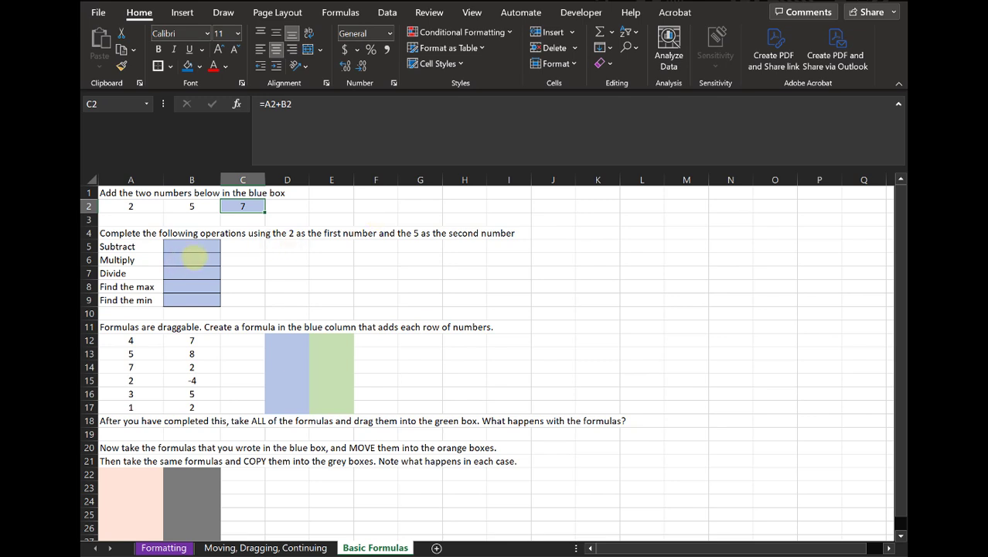
# Enter the subtraction formula =A2-B2 in cell B5, beside the Subtract label
pyautogui.click(199, 248)
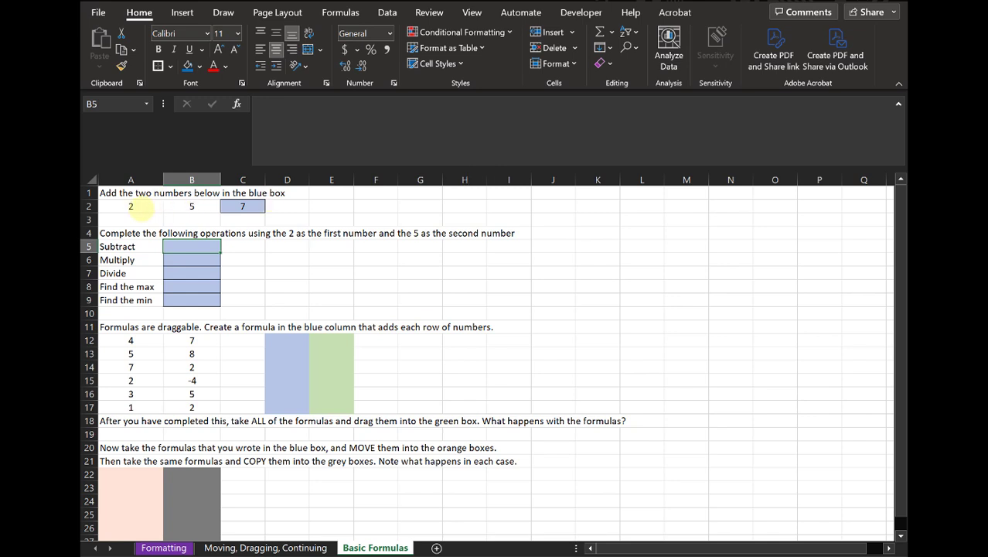
pyautogui.click(143, 207)
pyautogui.click(204, 209)
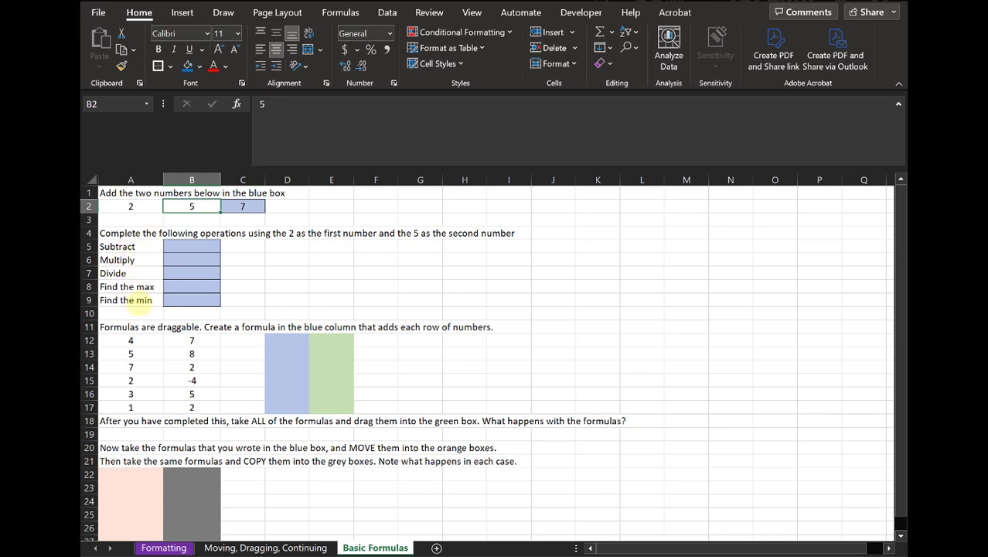
pyautogui.click(177, 248)
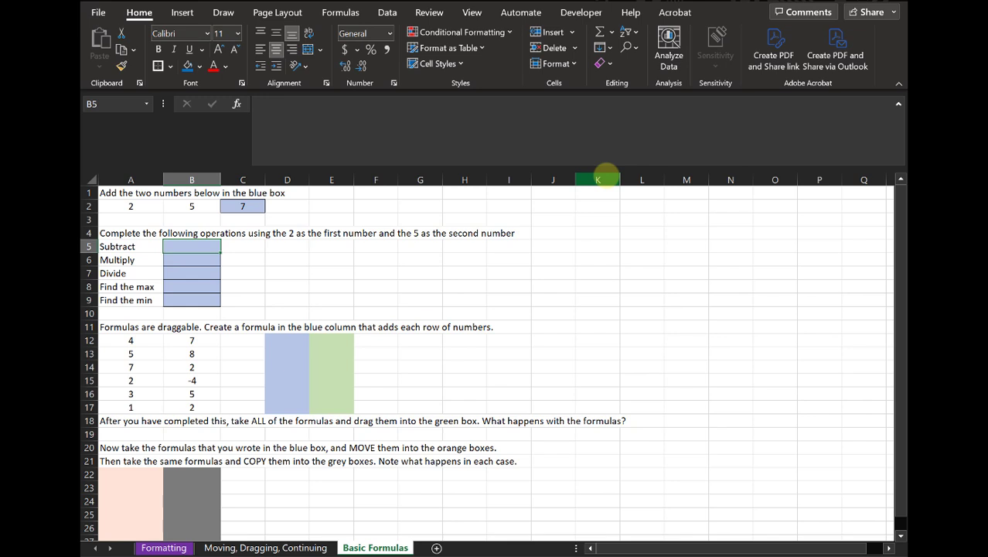
pyautogui.write('=')
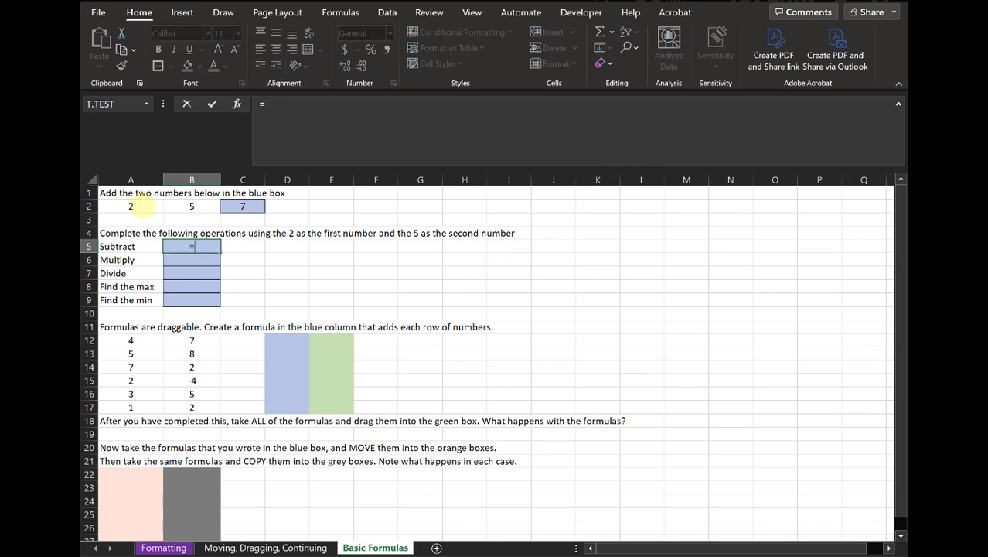
pyautogui.click(140, 206)
pyautogui.write('-')
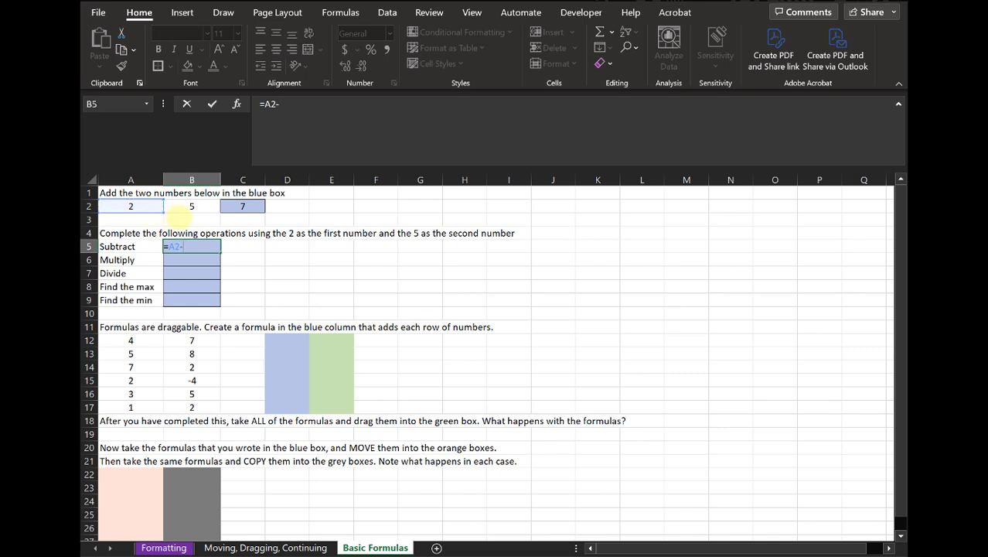
pyautogui.click(191, 206)
pyautogui.press('Return')
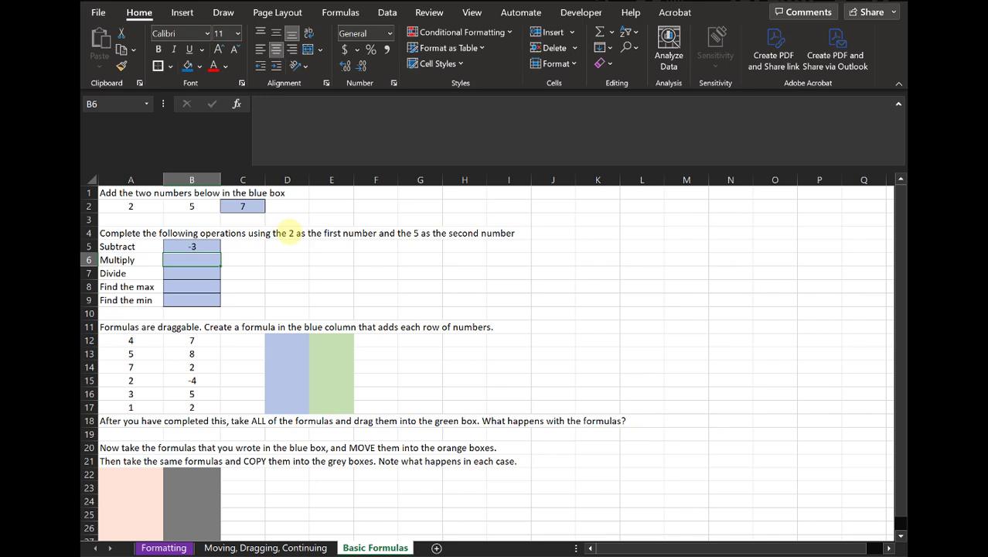
# Enter the multiplication formula =A2*B2 in cell B6, beside the Multiply label
pyautogui.write('=')
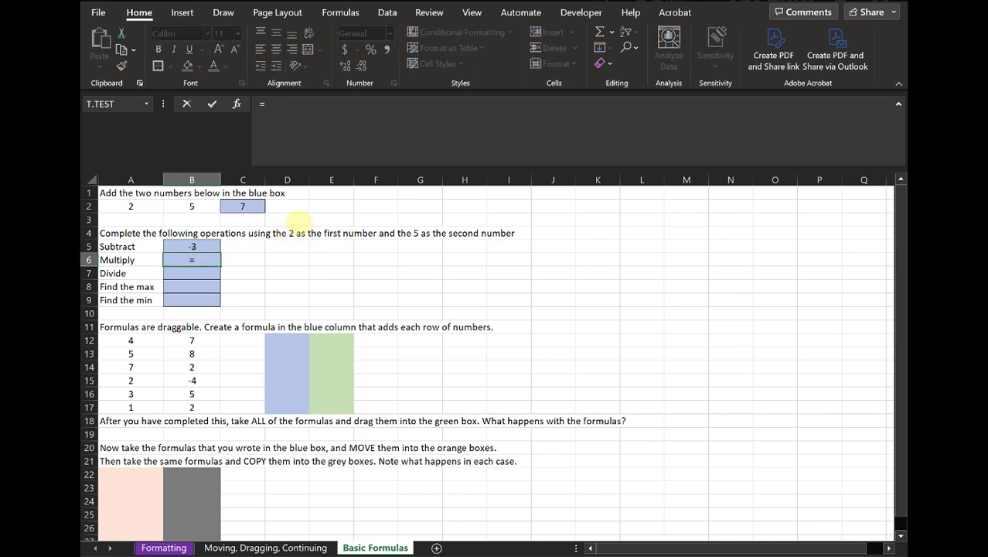
pyautogui.click(147, 206)
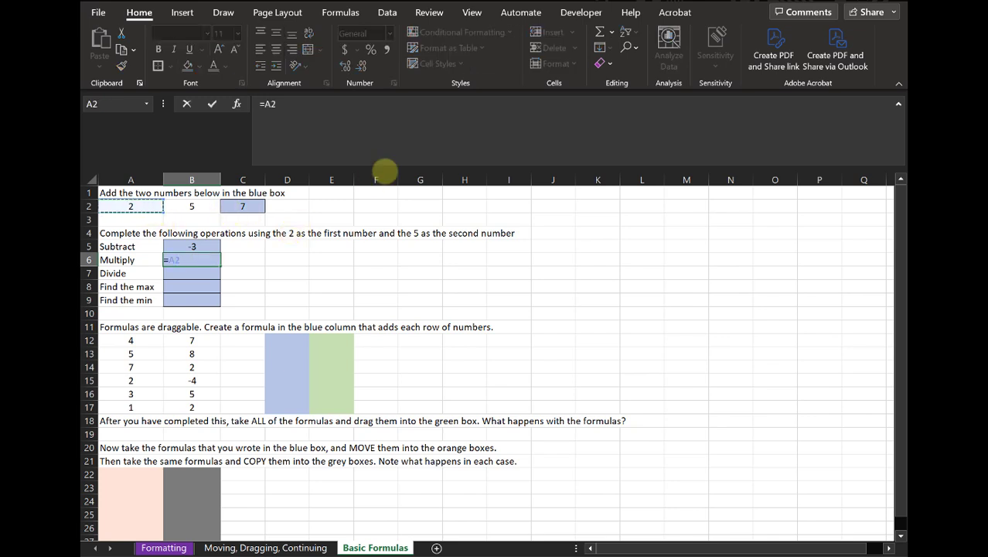
pyautogui.write('*')
pyautogui.click(195, 207)
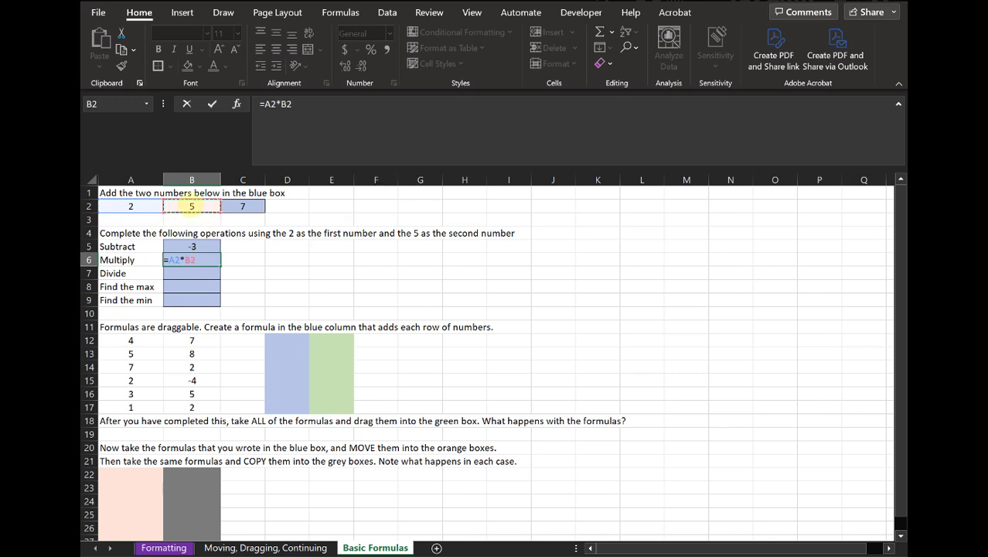
pyautogui.press('Return')
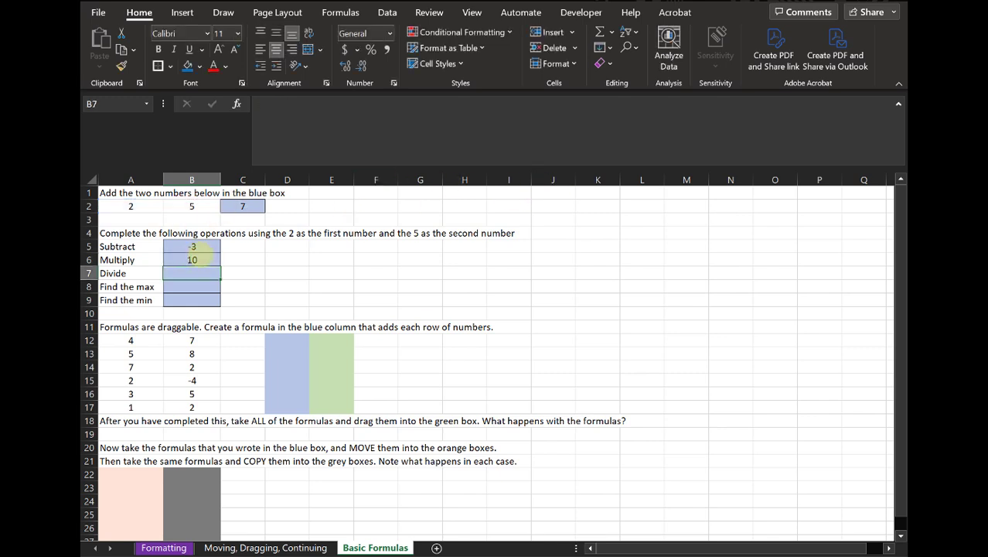
# Enter the division formula =A2/B2 in cell B7 and review the formulas in B5 through B7
pyautogui.write('=')
pyautogui.click(148, 207)
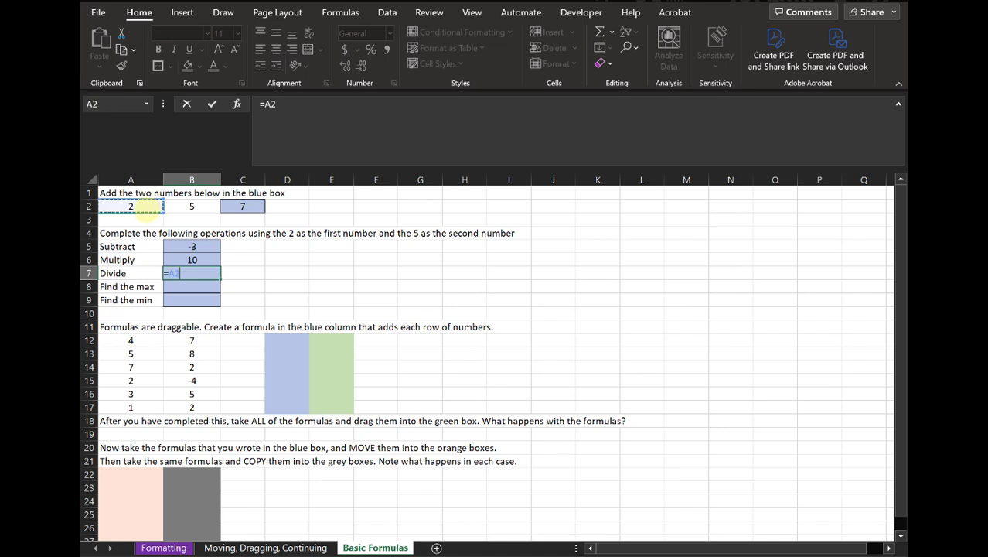
pyautogui.write('/')
pyautogui.click(191, 207)
pyautogui.press('Return')
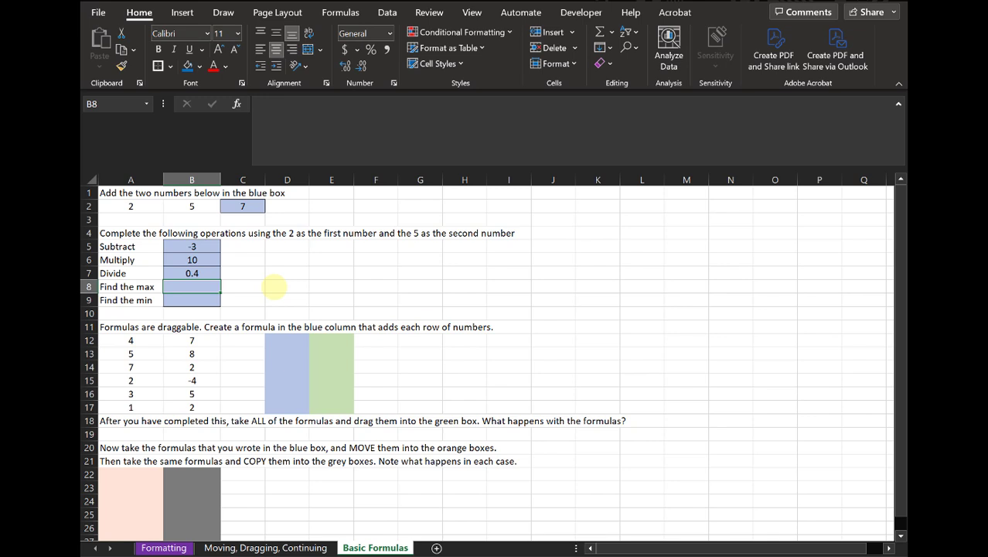
pyautogui.press('Up')
pyautogui.press('Up')
pyautogui.press('Up')
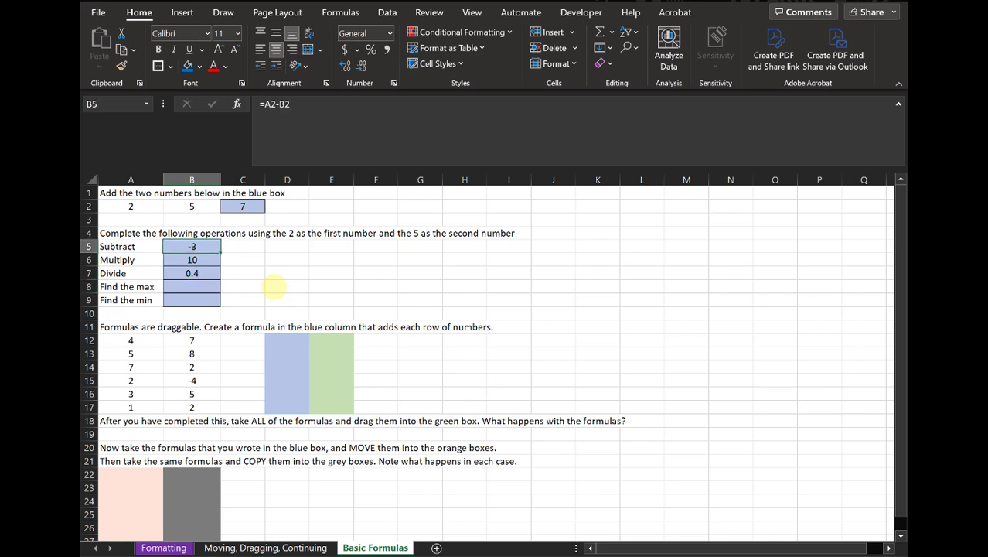
pyautogui.press('Down')
pyautogui.press('Down')
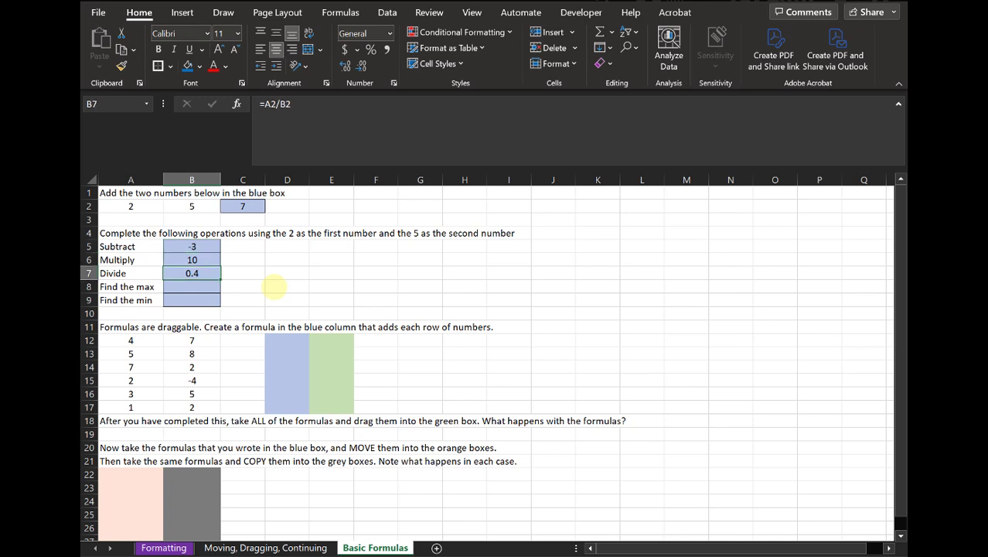
# Enter the formula =MAX(A2:B2) in cell B8, beside the Find the max label, choosing MAX from the suggested functions
pyautogui.press('Down')
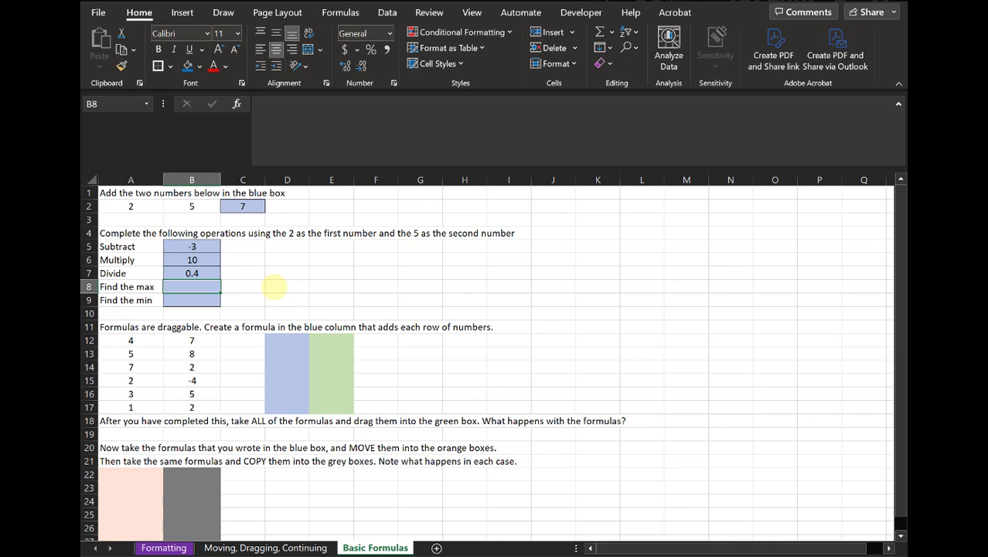
pyautogui.write('=')
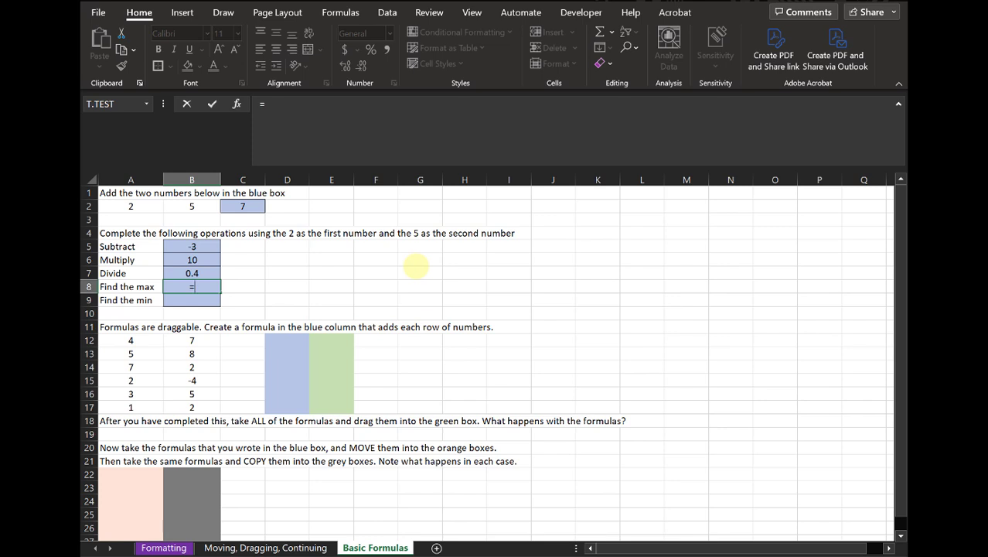
pyautogui.write('max')
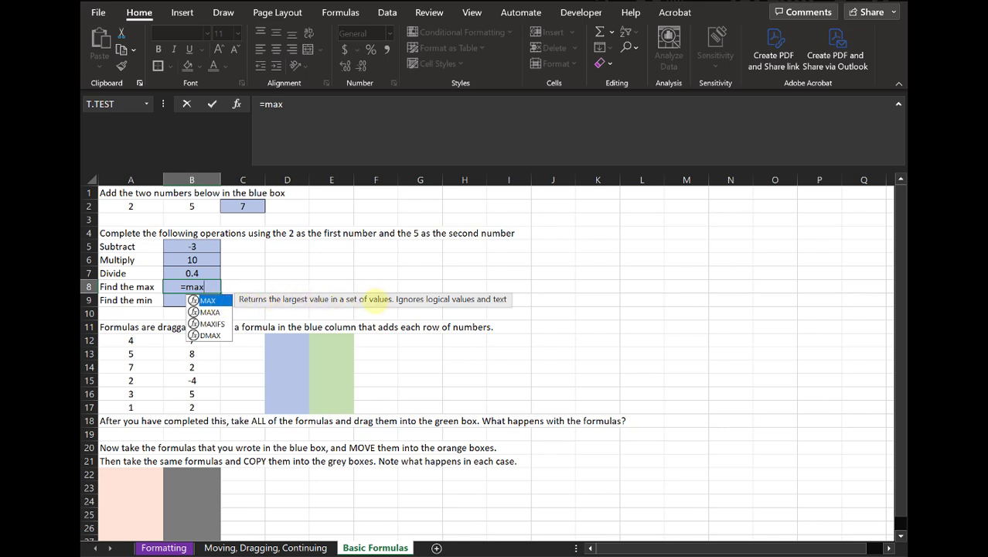
pyautogui.click(220, 311)
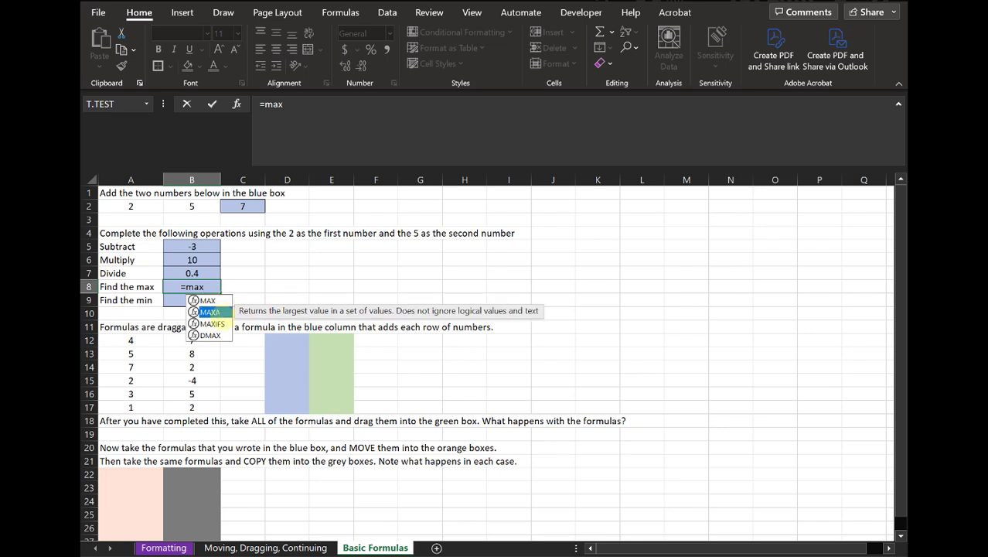
pyautogui.click(213, 323)
pyautogui.click(212, 334)
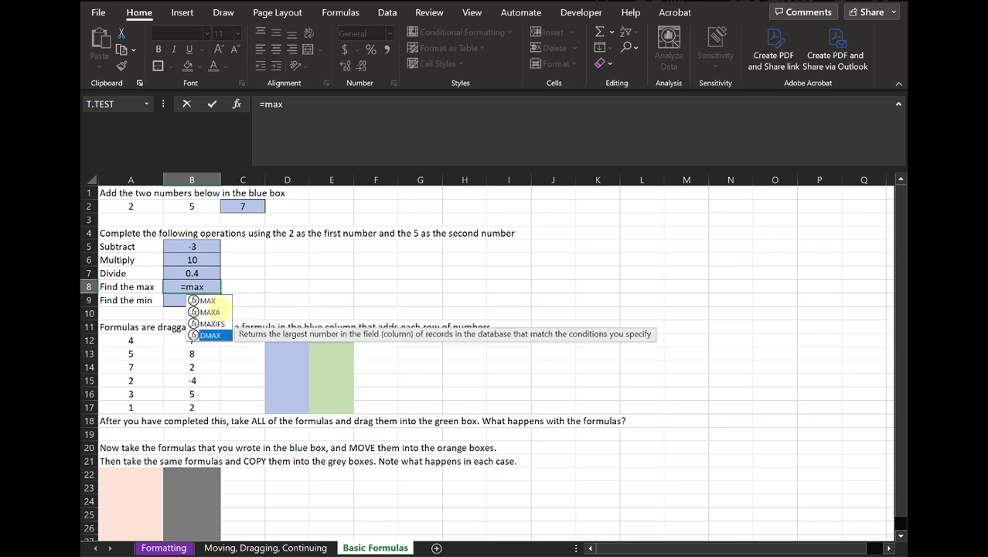
pyautogui.click(209, 300)
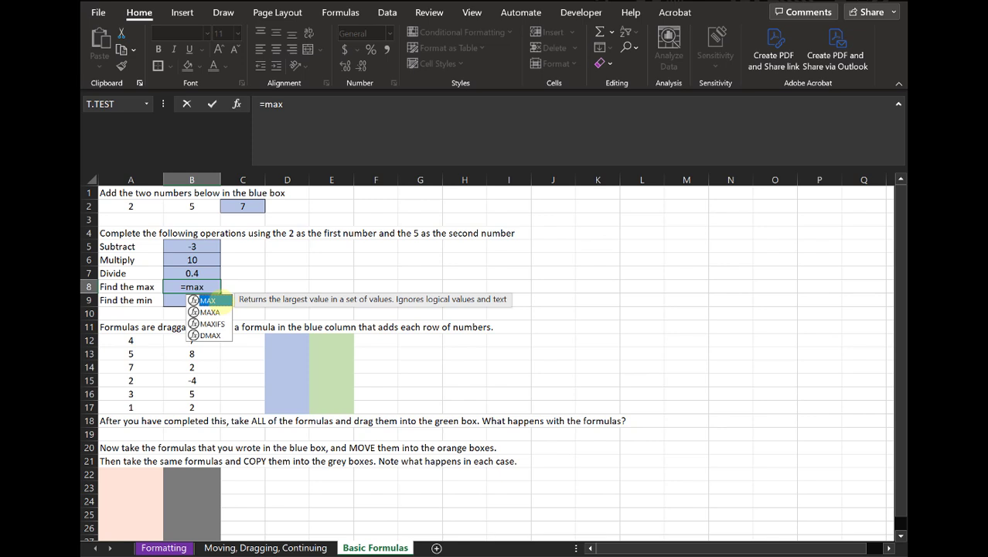
pyautogui.doubleClick(207, 300)
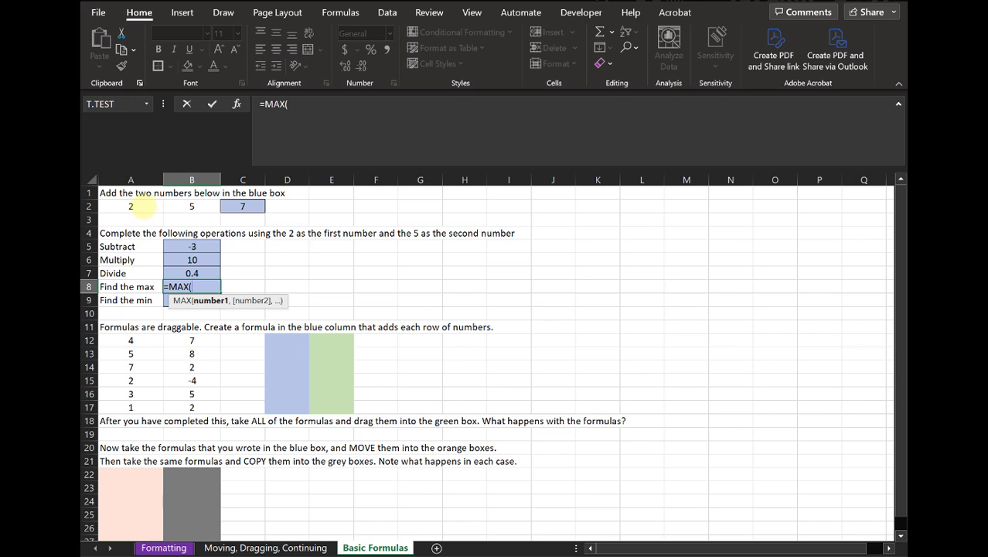
pyautogui.click(146, 202)
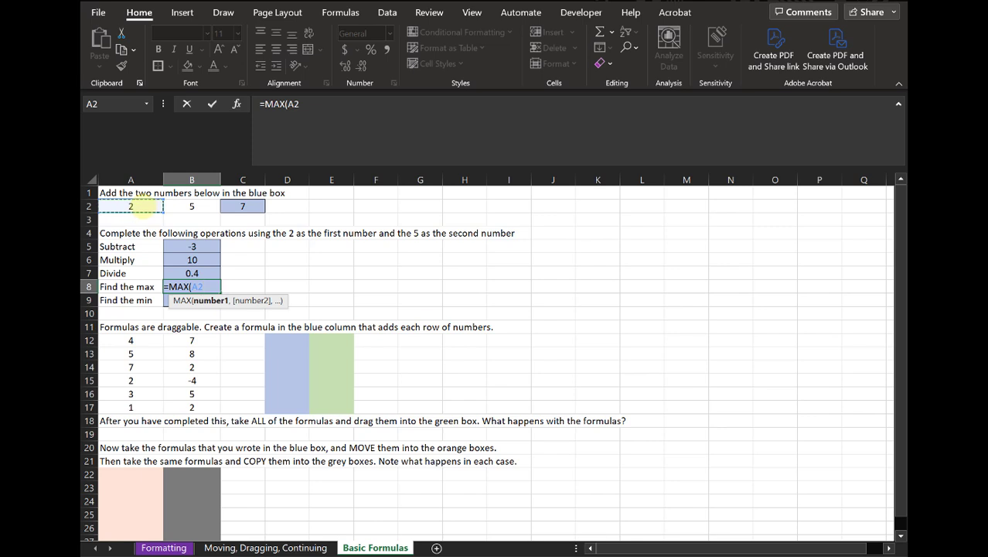
pyautogui.moveTo(139, 204); pyautogui.dragTo(192, 205)
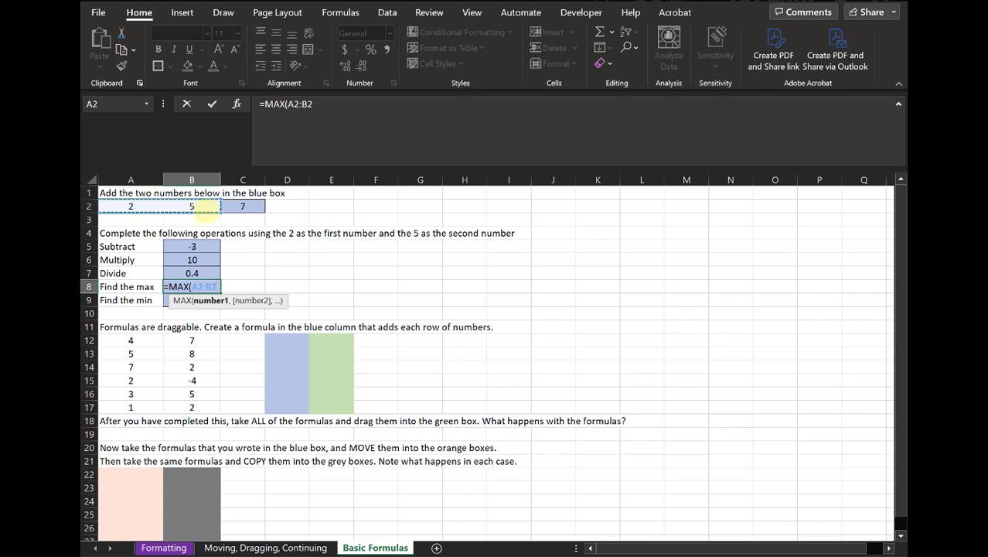
pyautogui.write(')')
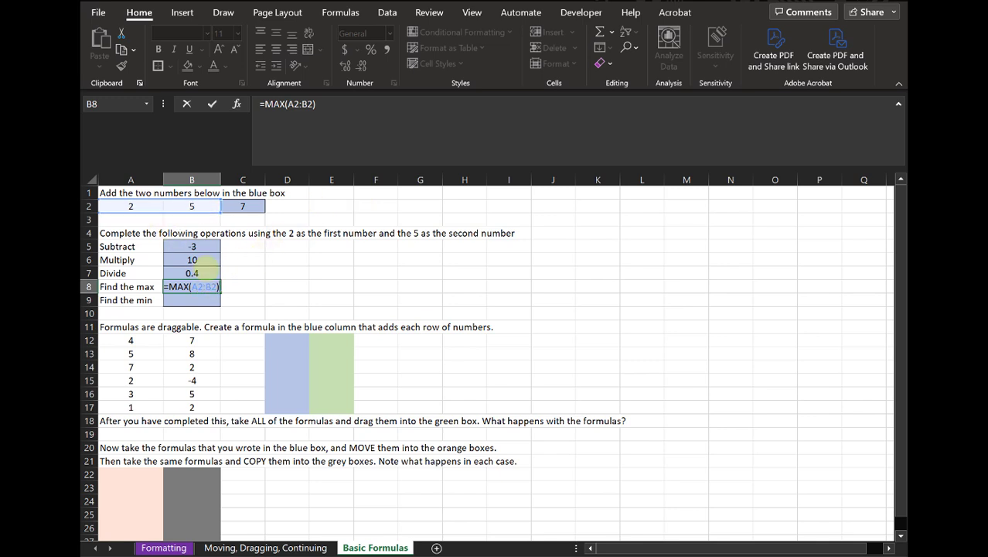
pyautogui.press('Return')
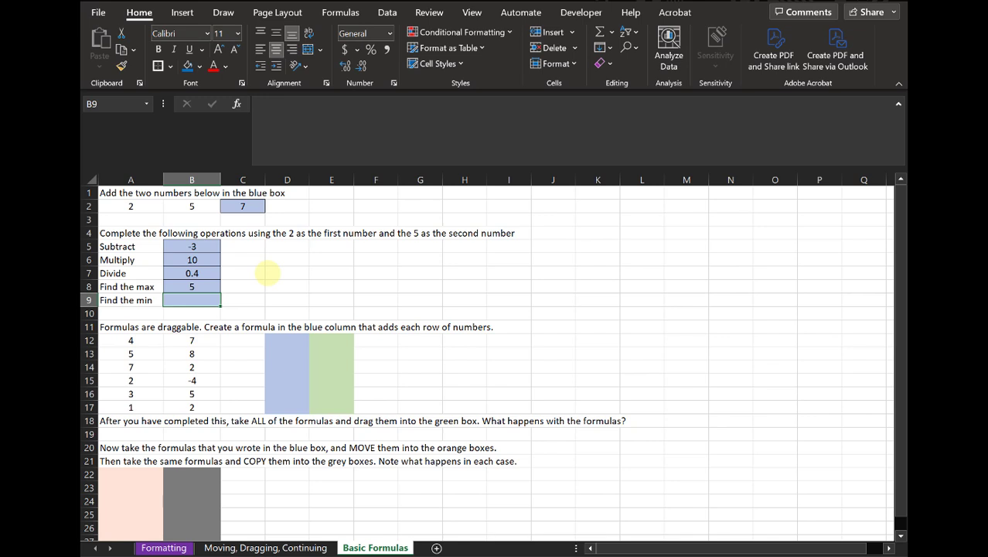
# Enter the formula =MIN(A2:B2) in cell B9, beside the Find the min label
pyautogui.write('=')
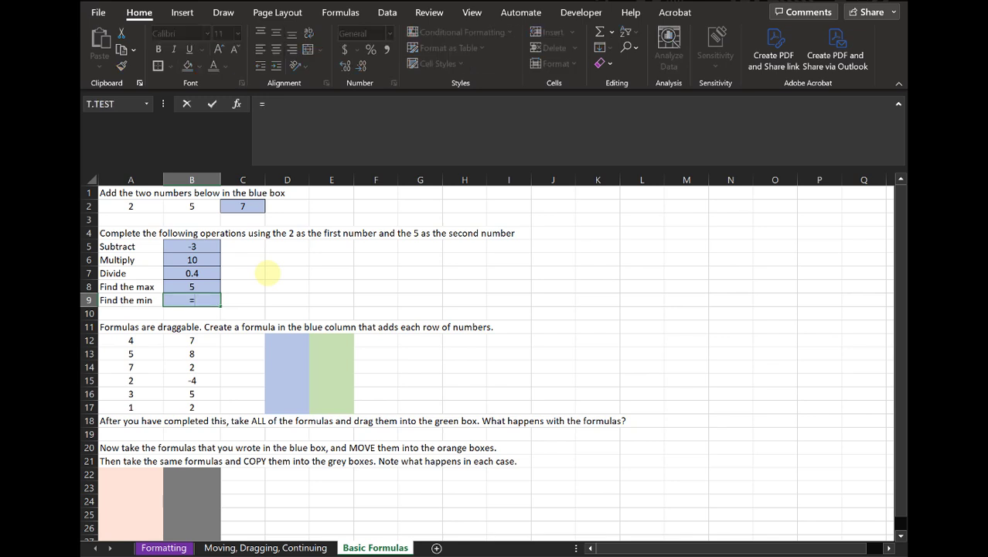
pyautogui.write('min')
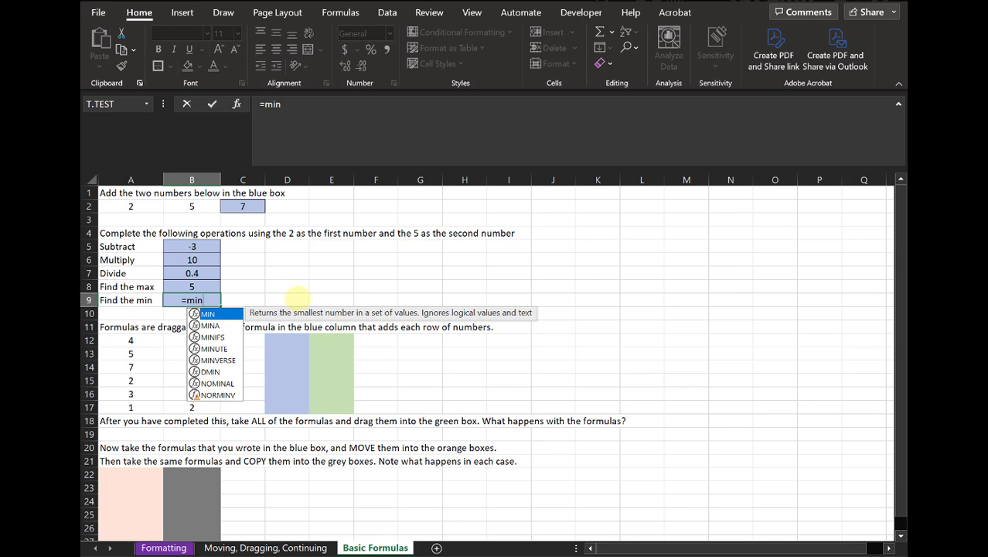
pyautogui.write('(')
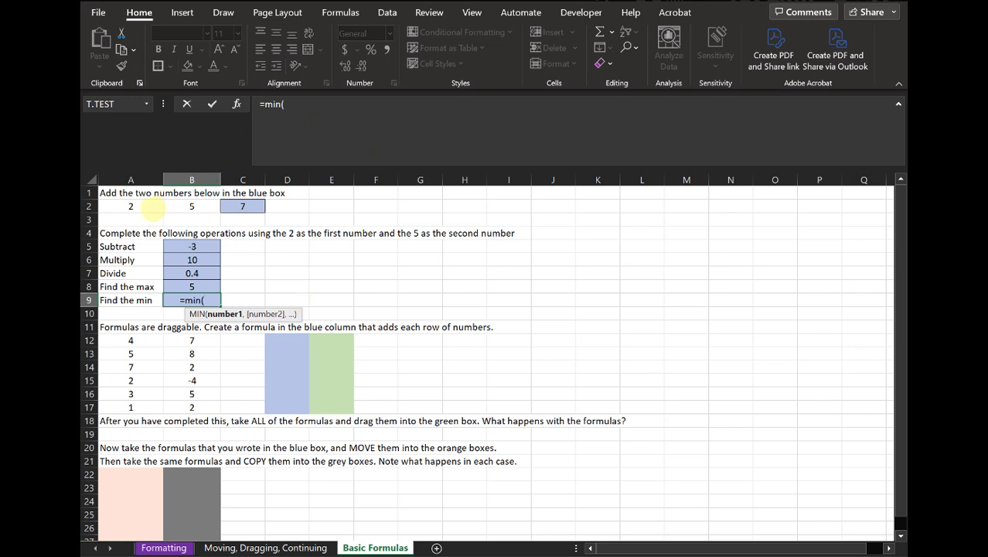
pyautogui.moveTo(155, 207); pyautogui.dragTo(198, 202)
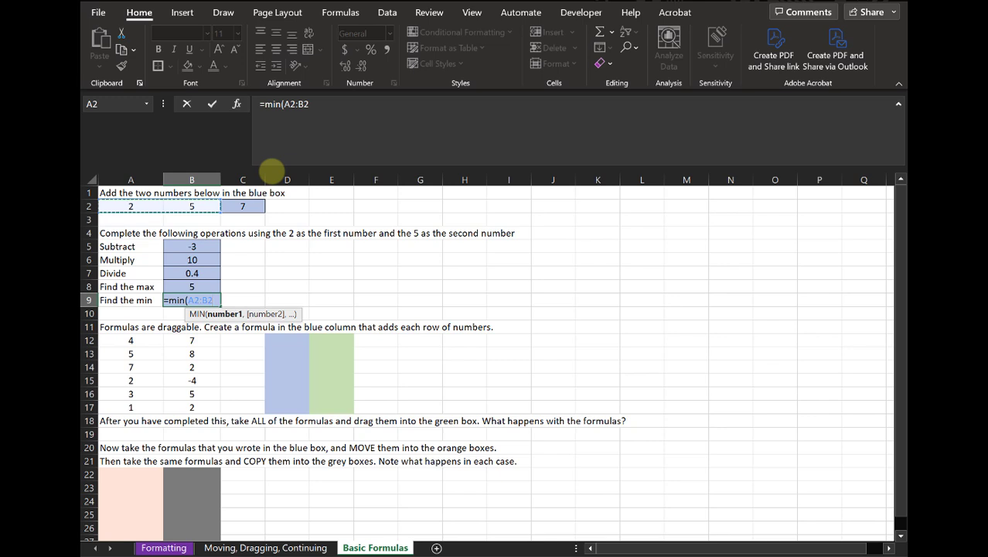
pyautogui.write(')')
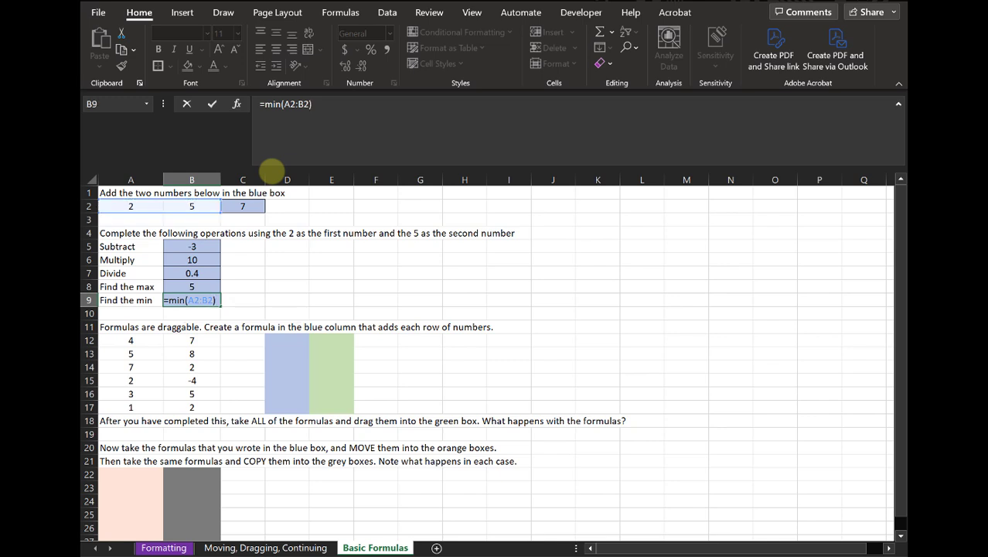
pyautogui.press('Return')
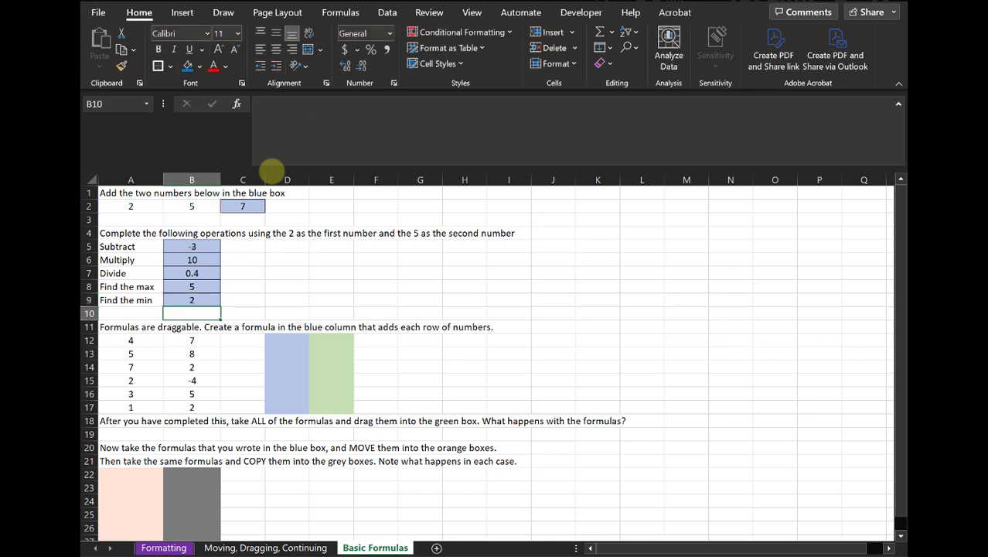
# Remove the closing parenthesis from the MIN formula in B9 and re-enter the formula without it
pyautogui.press('Up')
pyautogui.click(360, 111)
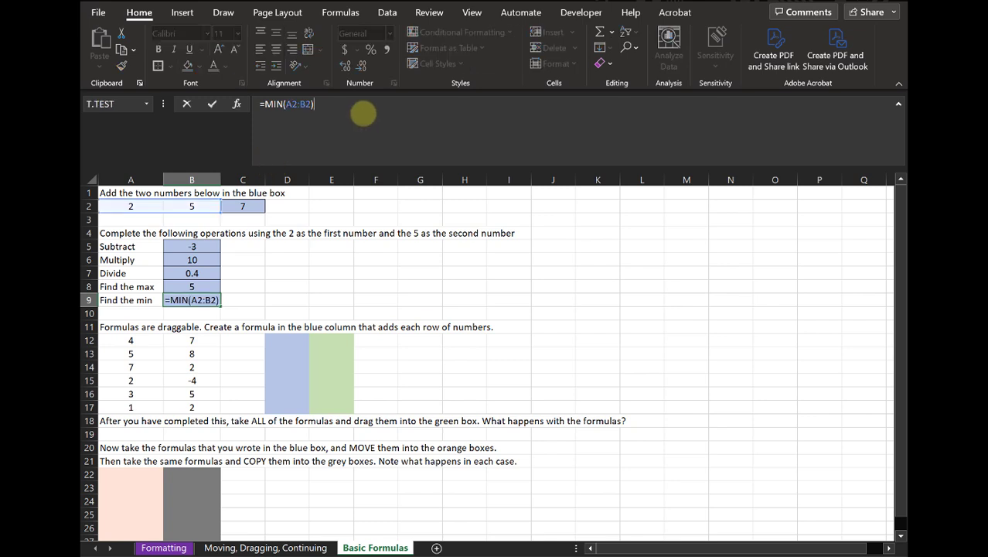
pyautogui.press('BackSpace')
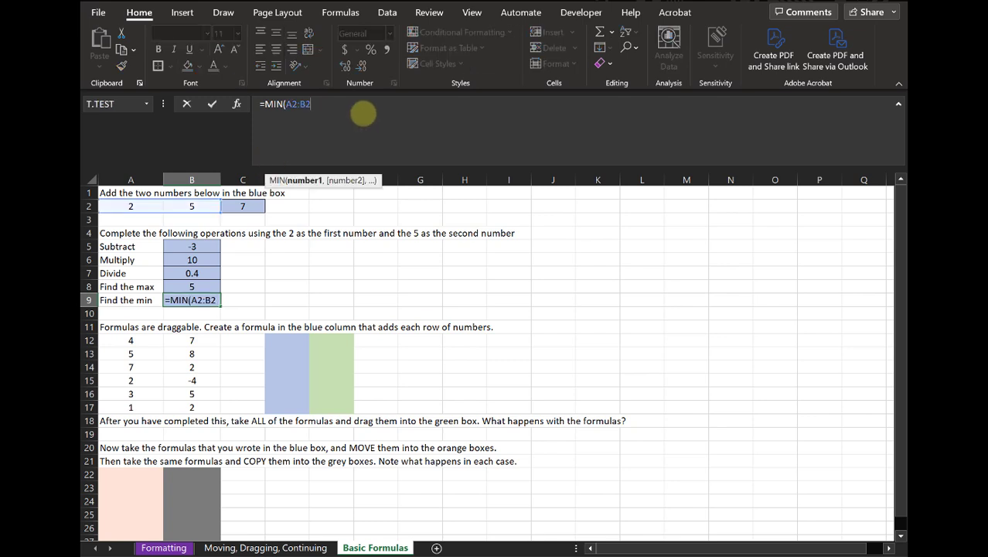
pyautogui.press('Return')
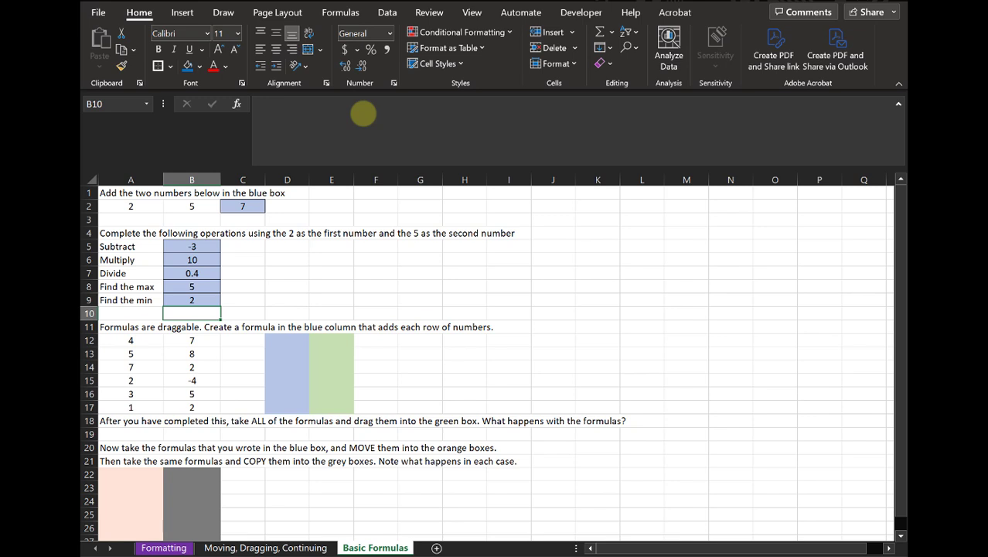
# Enter the row-sum formula =A12+B12 in cell D12, the first cell of the blue column
pyautogui.click(304, 342)
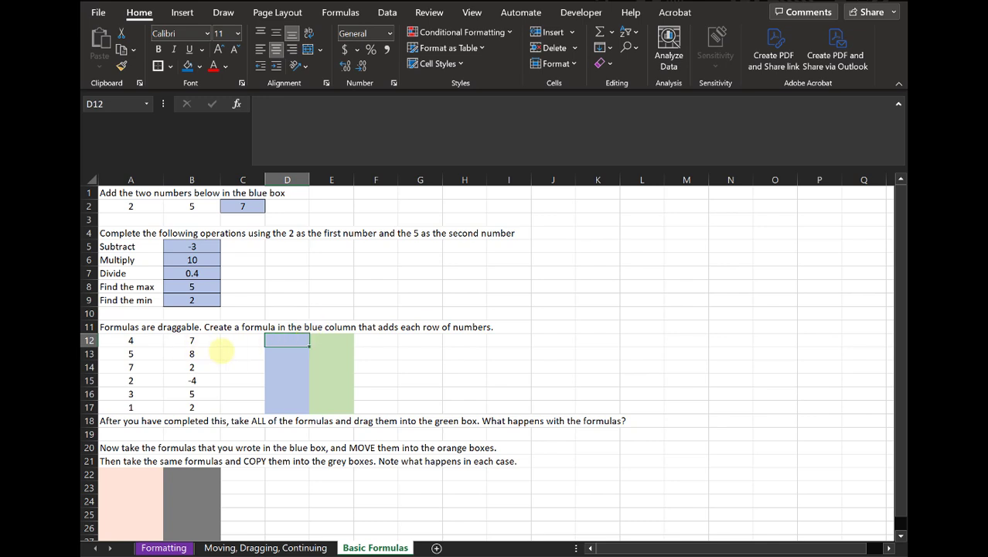
pyautogui.click(132, 340)
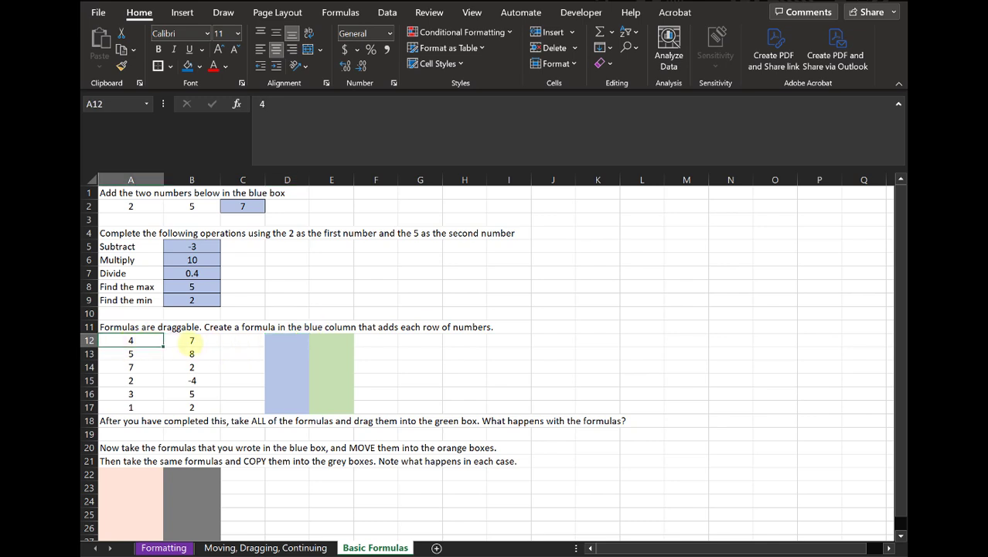
pyautogui.click(191, 342)
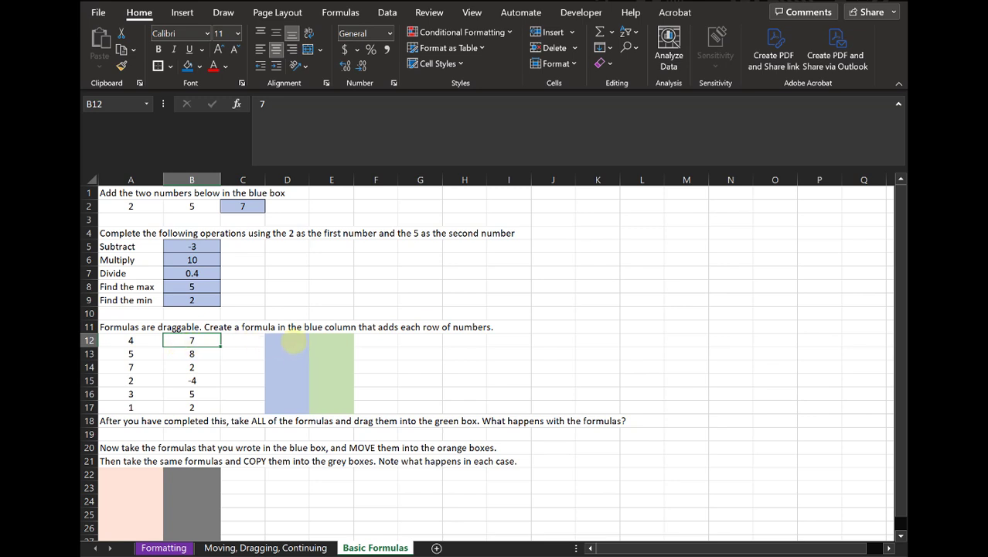
pyautogui.click(294, 344)
pyautogui.write('=')
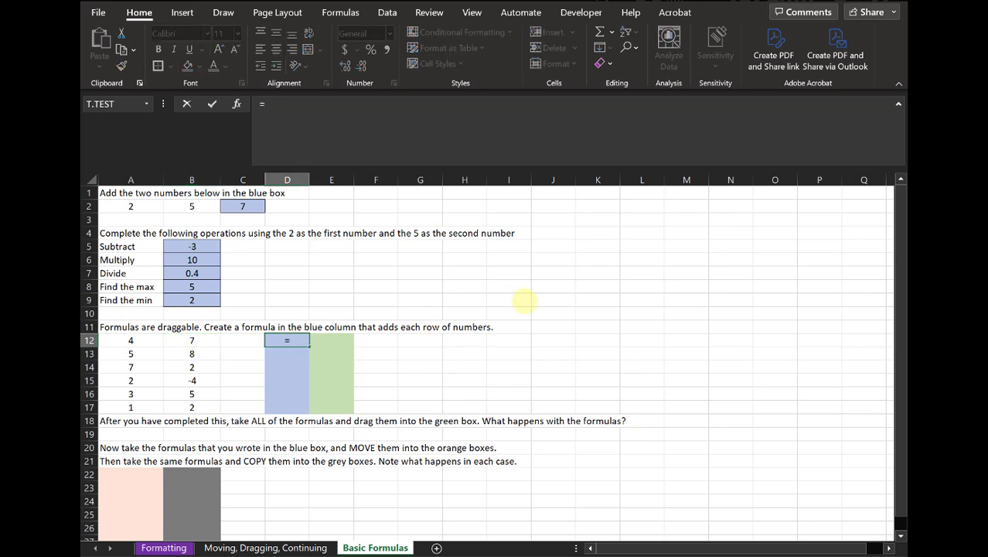
pyautogui.click(148, 342)
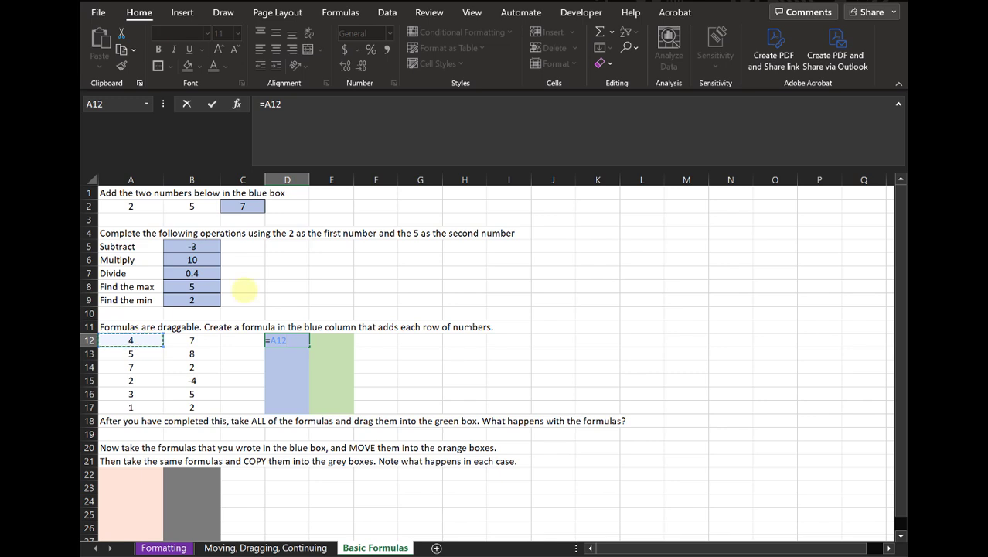
pyautogui.write('+')
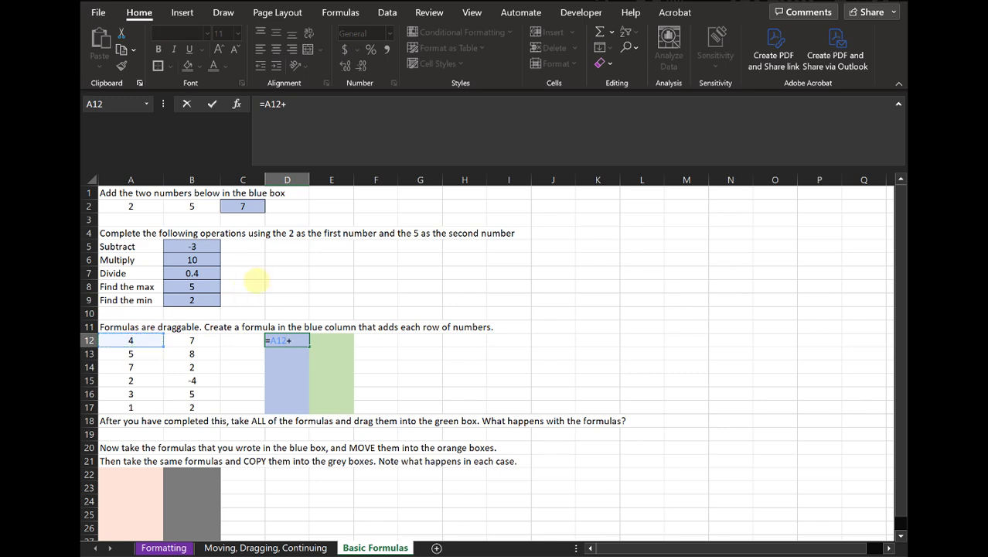
pyautogui.click(197, 340)
pyautogui.press('Return')
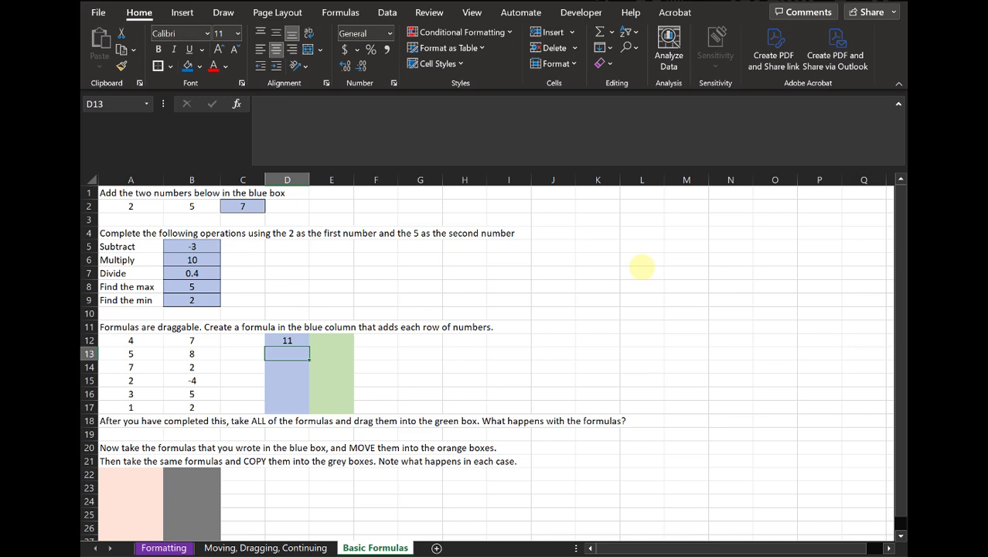
# Fill the D12 formula down the blue column through D17 and check which cells the formula in D15 refers to
pyautogui.click(286, 340)
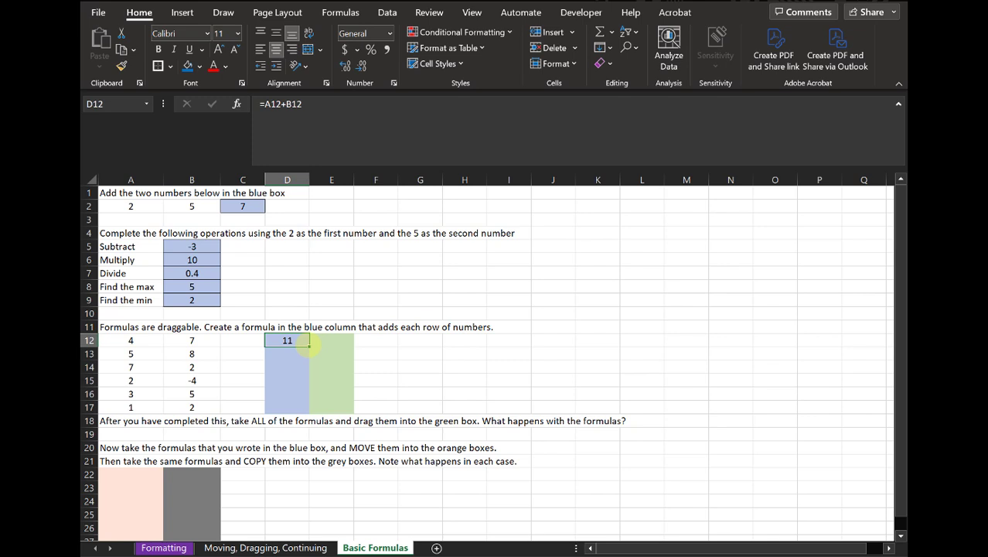
pyautogui.moveTo(309, 345); pyautogui.dragTo(293, 414)
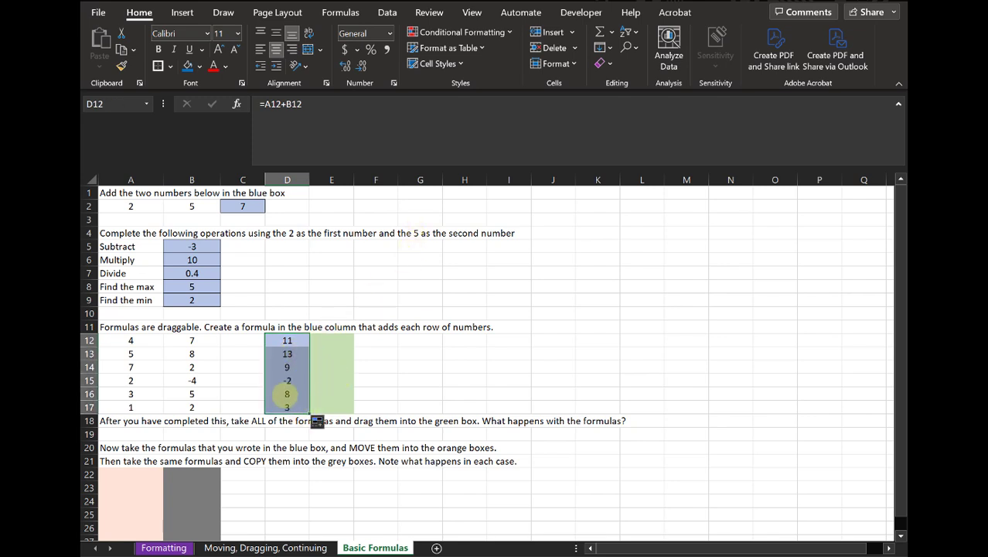
pyautogui.click(284, 379)
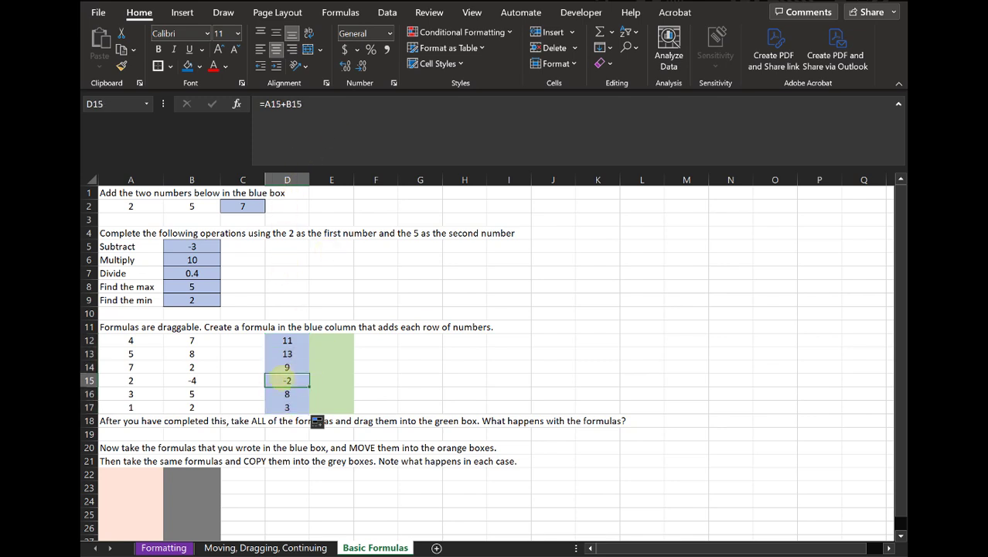
pyautogui.click(322, 108)
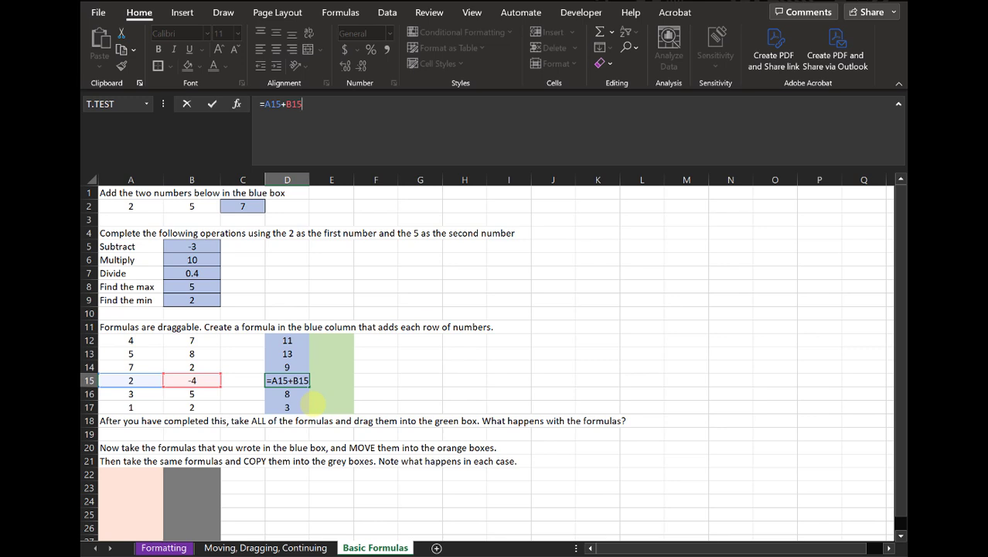
pyautogui.hotkey('ctrl', 'Return')
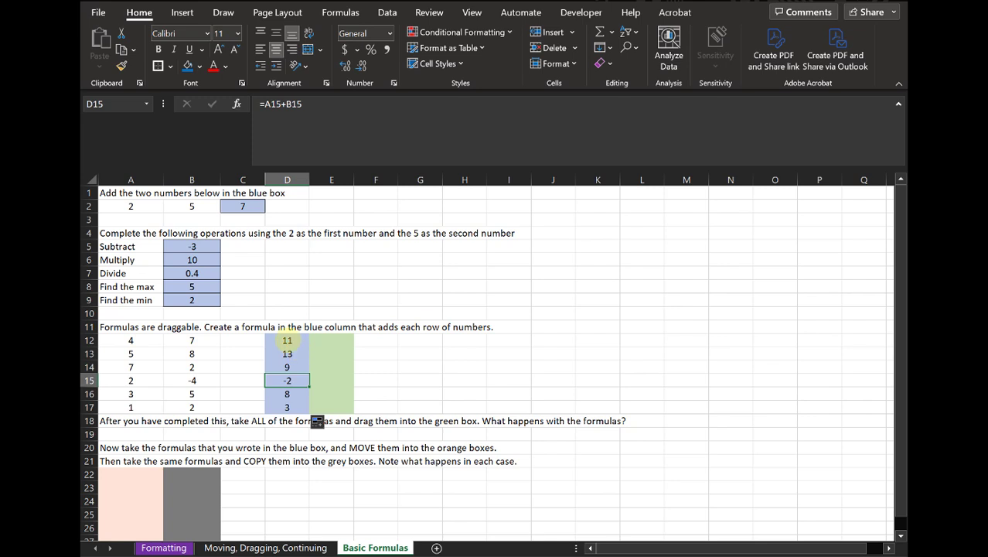
# Fill the formulas in D12:D17 across into the green cells E12:E17 and review the formulas in E12, E13 and E15
pyautogui.moveTo(288, 341); pyautogui.dragTo(283, 404)
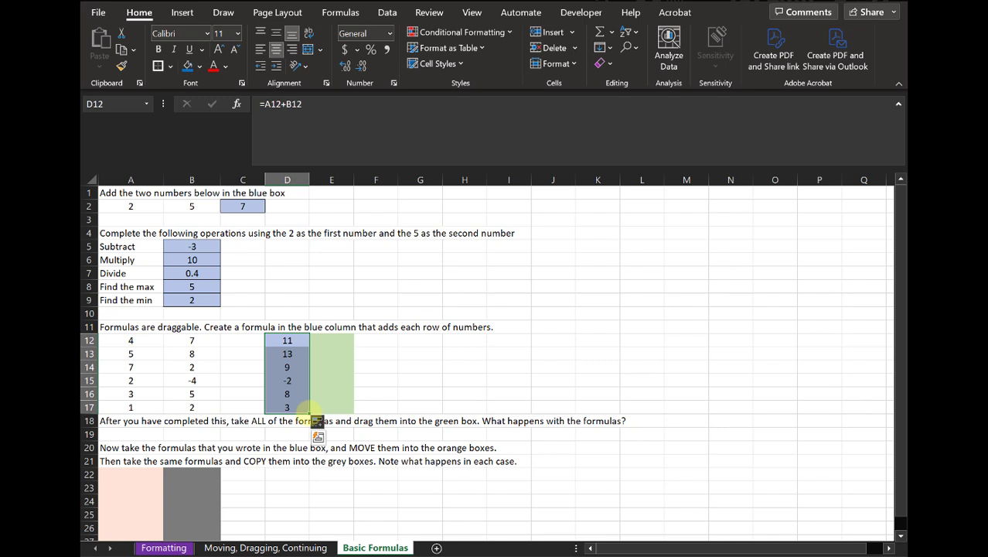
pyautogui.moveTo(286, 340); pyautogui.dragTo(345, 407)
pyautogui.click(340, 338)
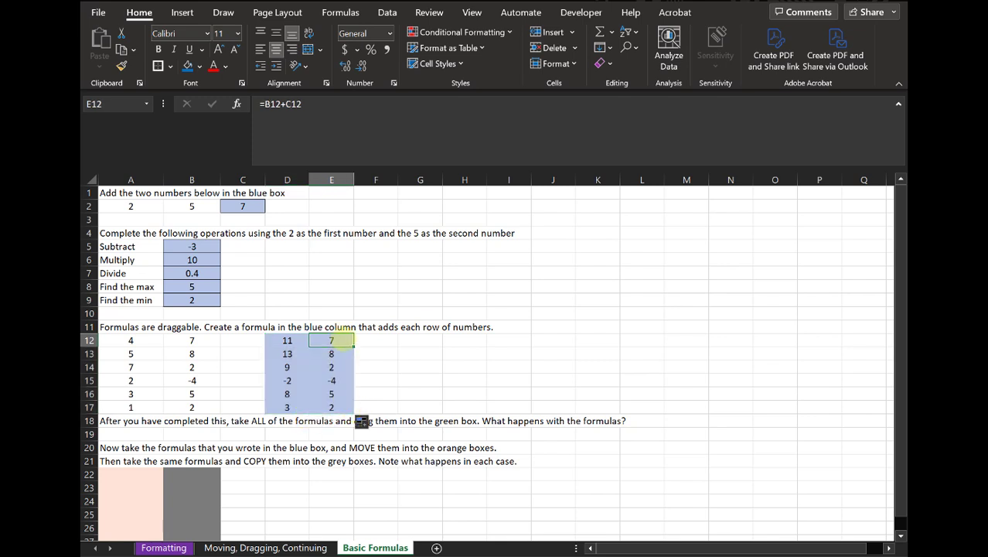
pyautogui.click(332, 353)
pyautogui.click(332, 380)
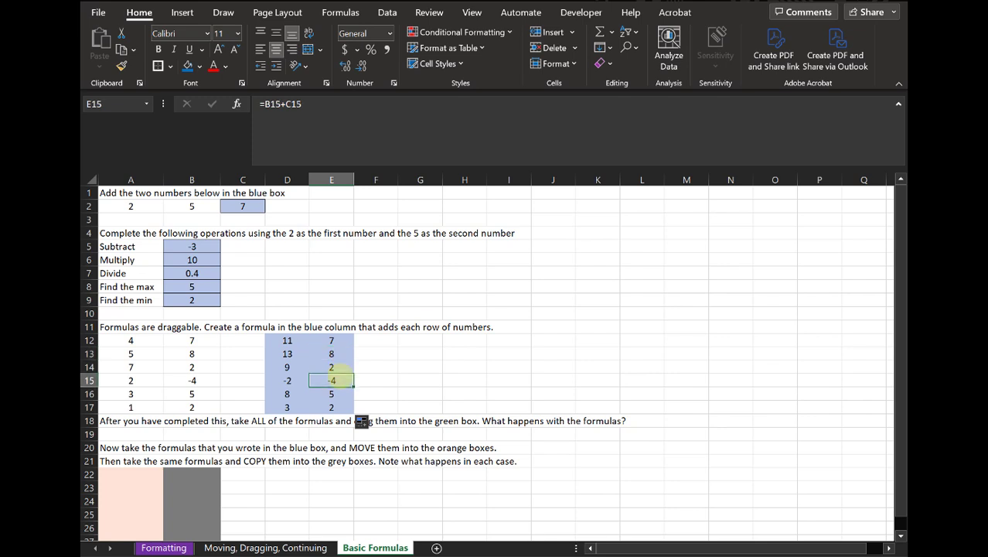
# Switch the fill in E12:E17 to Fill Without Formatting and center the values in those green cells
pyautogui.click(364, 421)
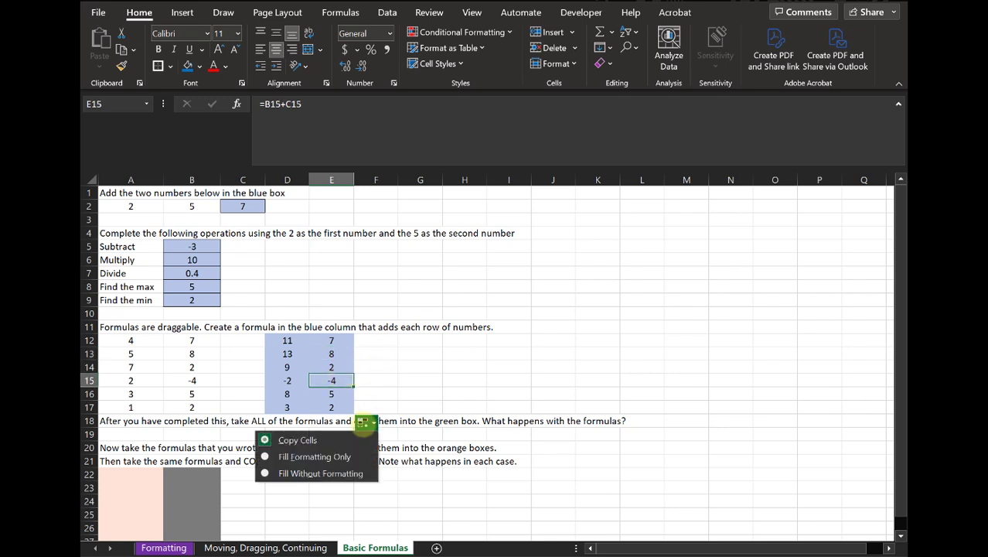
pyautogui.click(349, 458)
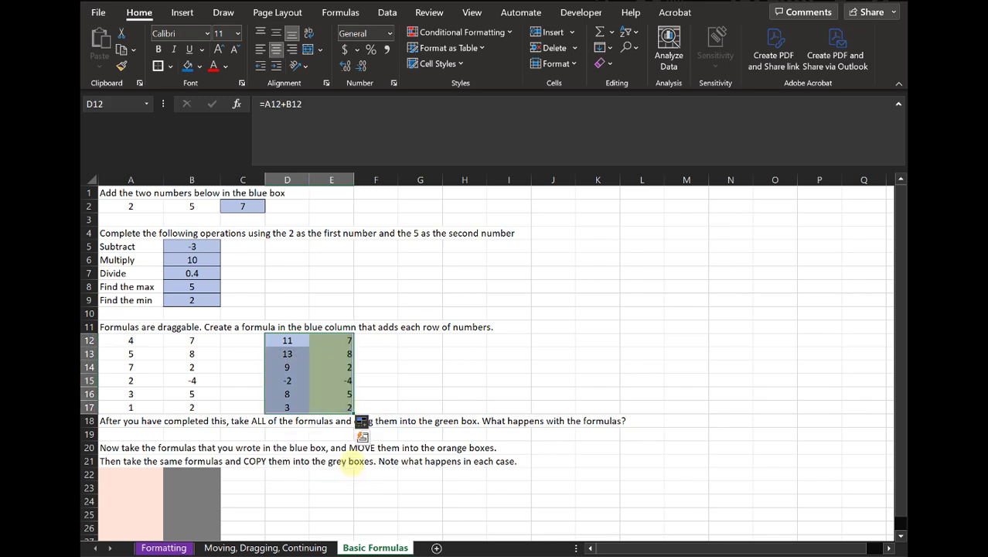
pyautogui.click(348, 340)
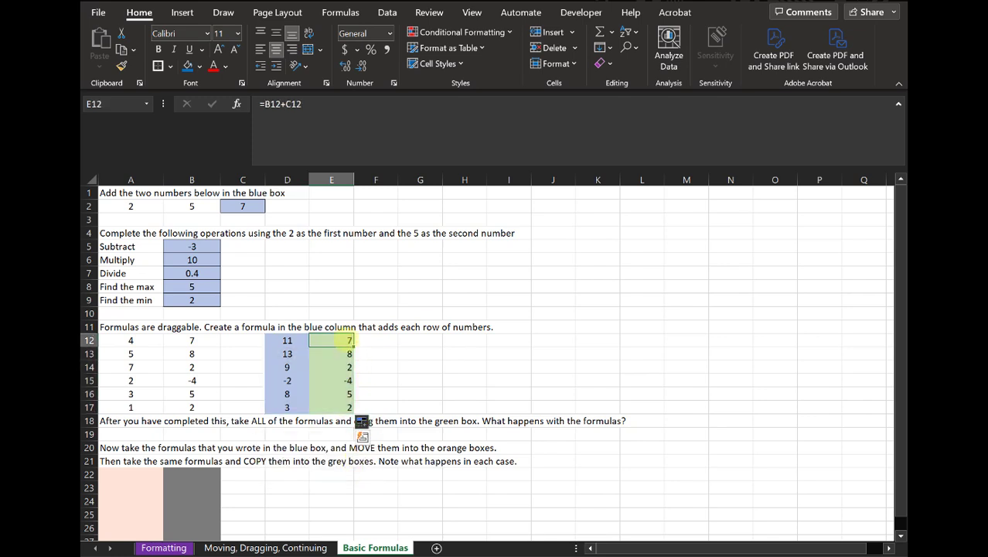
pyautogui.moveTo(334, 340); pyautogui.dragTo(340, 407)
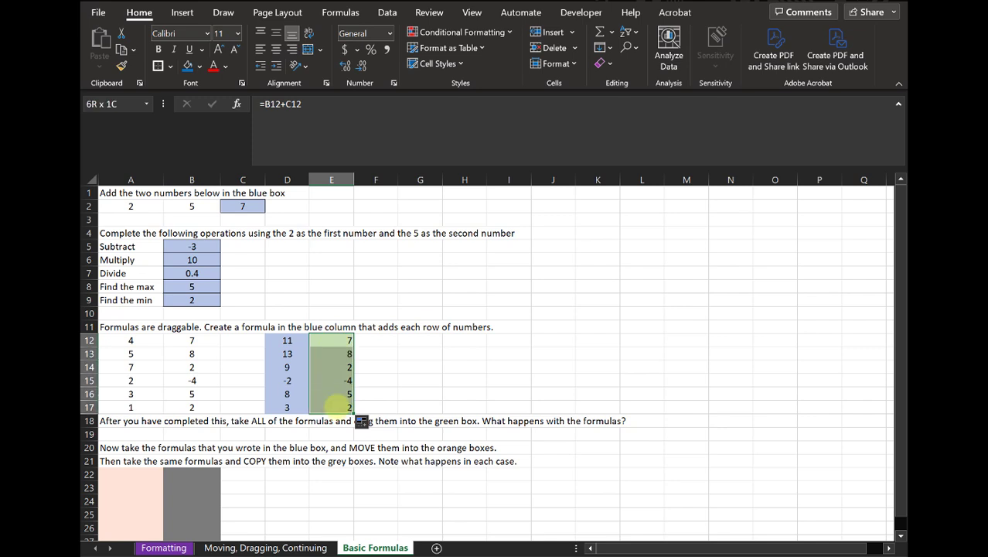
pyautogui.click(276, 49)
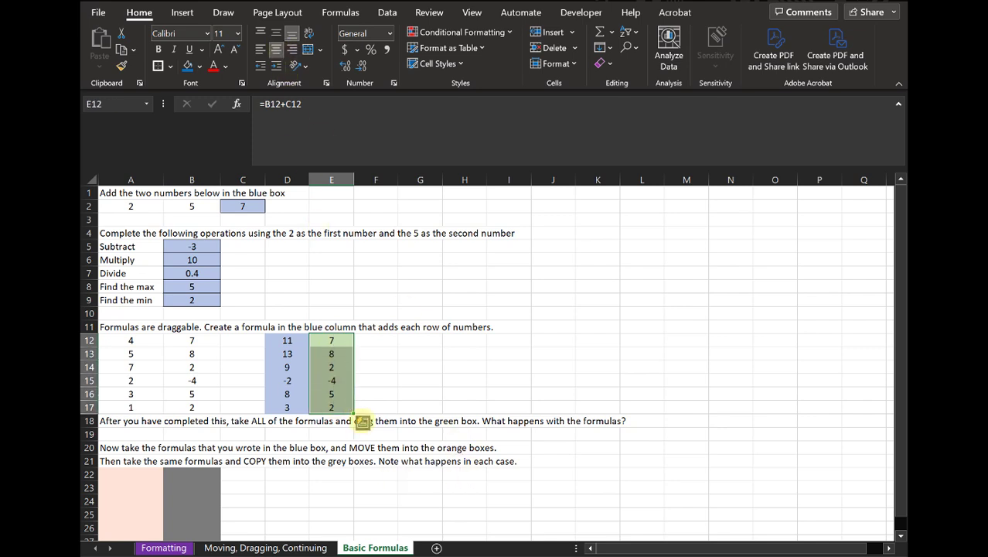
pyautogui.click(364, 422)
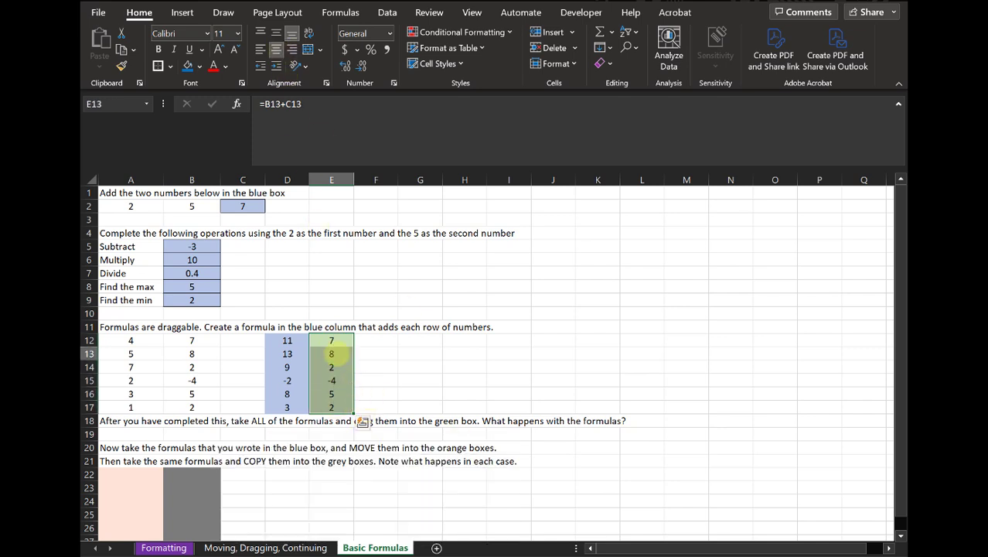
# Check which cells the formula in E12, the first green cell, refers to
pyautogui.click(336, 344)
pyautogui.click(338, 117)
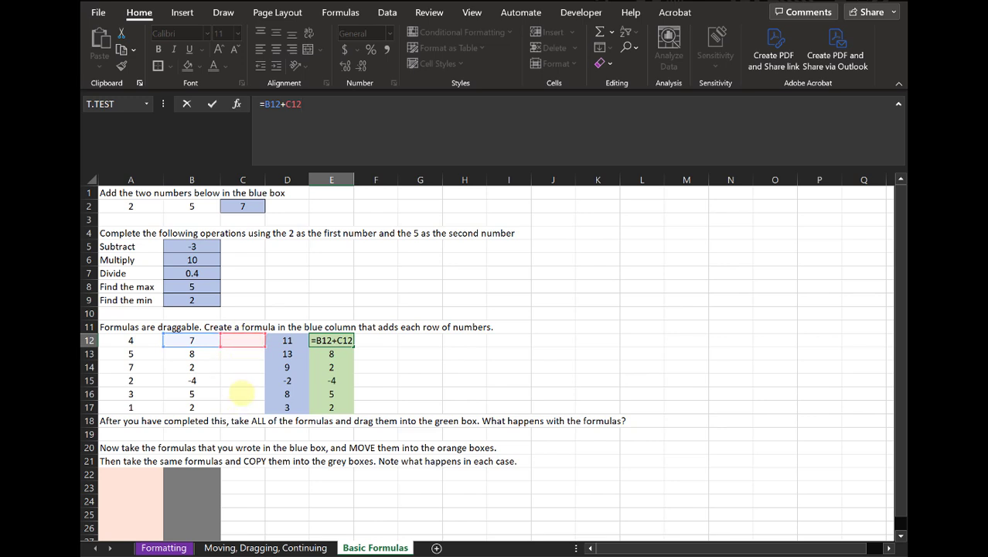
pyautogui.press('Return')
pyautogui.press('Return')
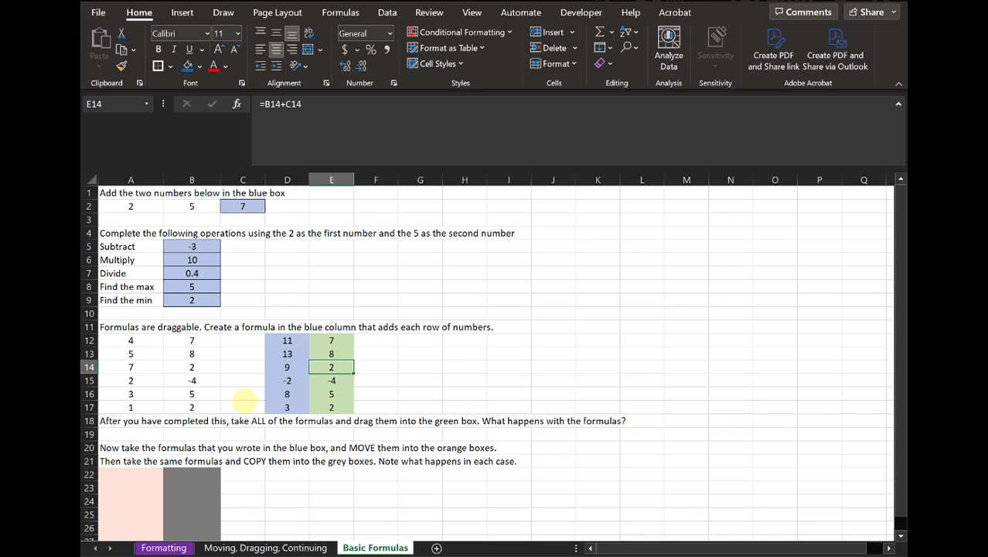
# Move the row-sum formulas from D12:D17 into the orange cells A22:A27
pyautogui.scroll(-2, 244, 402)
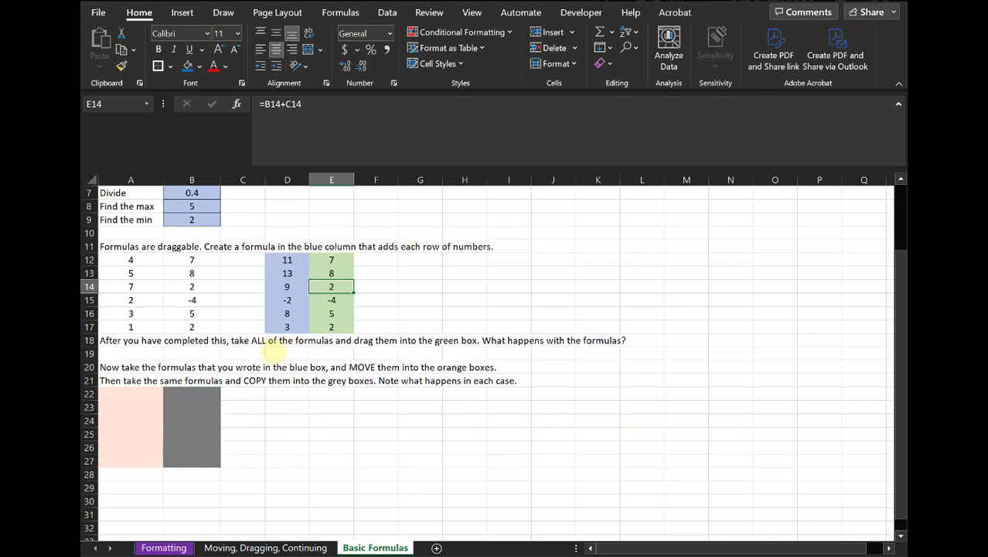
pyautogui.click(296, 262)
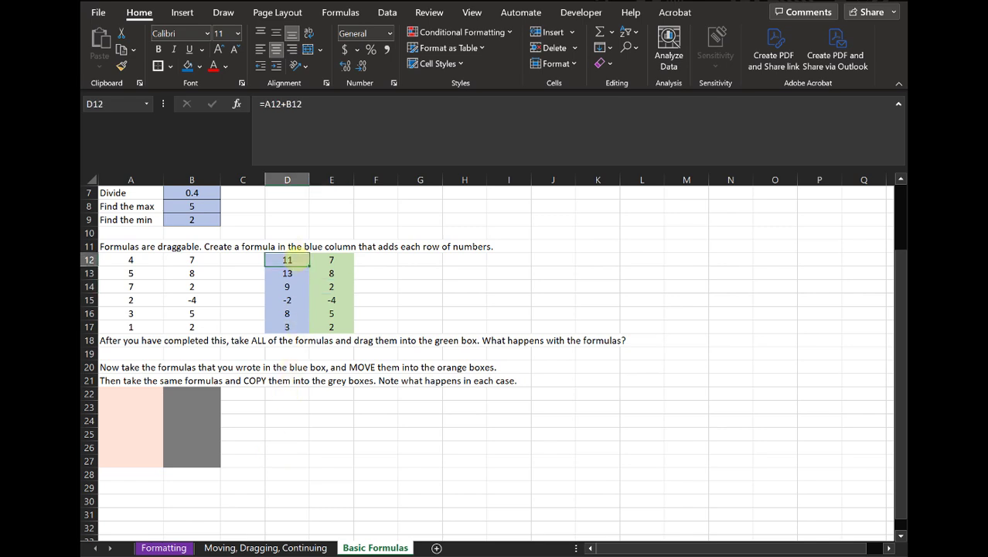
pyautogui.moveTo(297, 261); pyautogui.dragTo(298, 326)
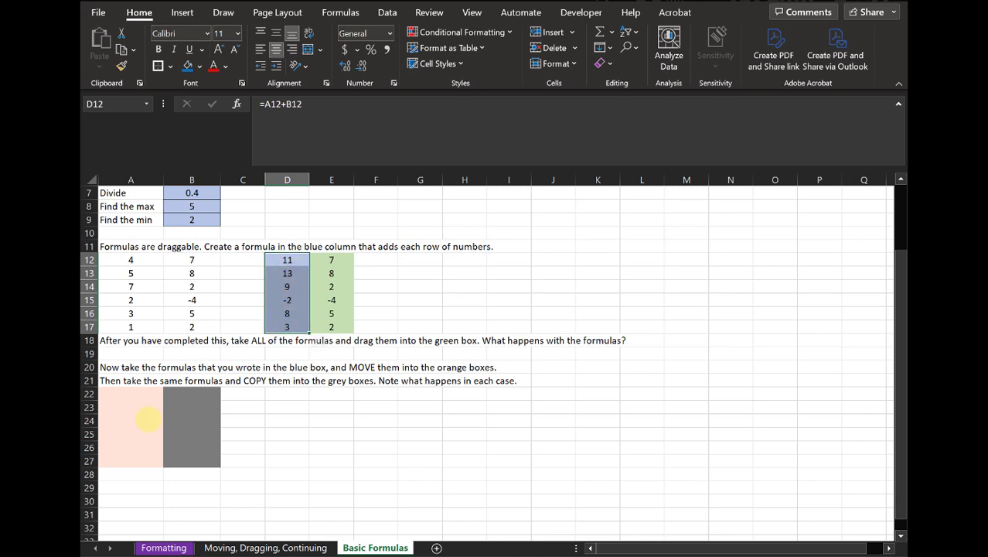
pyautogui.click(134, 395)
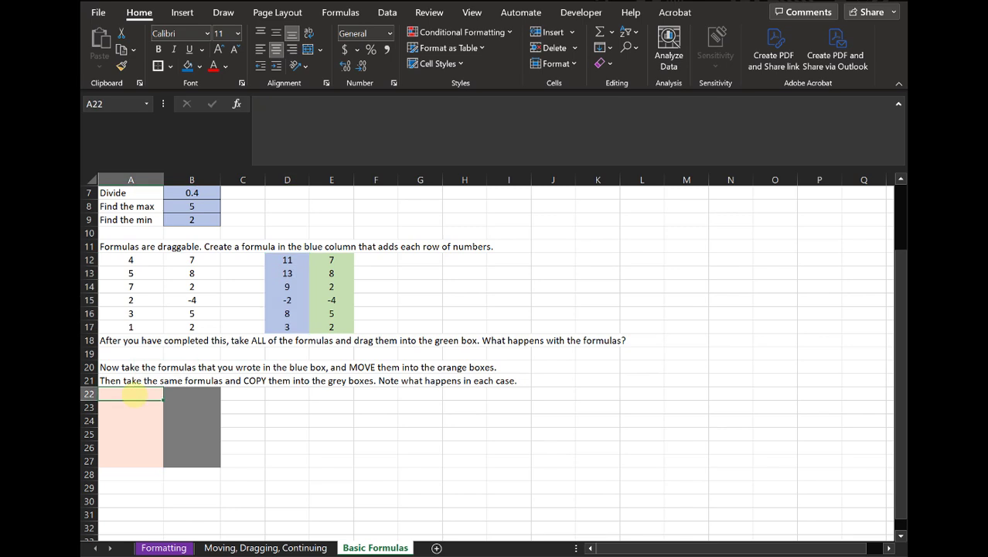
pyautogui.moveTo(286, 260); pyautogui.dragTo(288, 328)
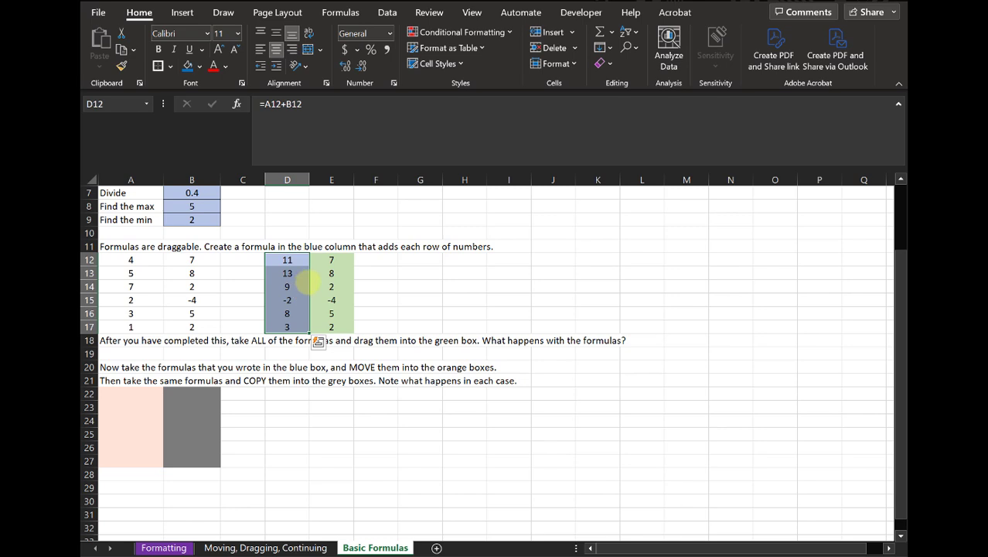
pyautogui.moveTo(297, 260); pyautogui.dragTo(296, 324)
pyautogui.moveTo(306, 277); pyautogui.dragTo(127, 406)
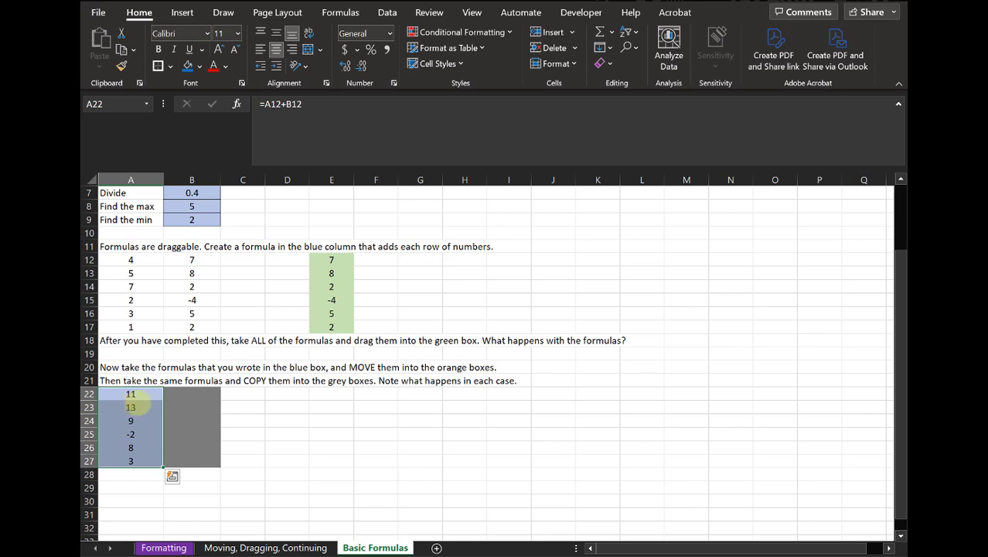
# Inspect the cell references of the moved formulas in A25 and A23 without changing them
pyautogui.click(137, 407)
pyautogui.click(130, 433)
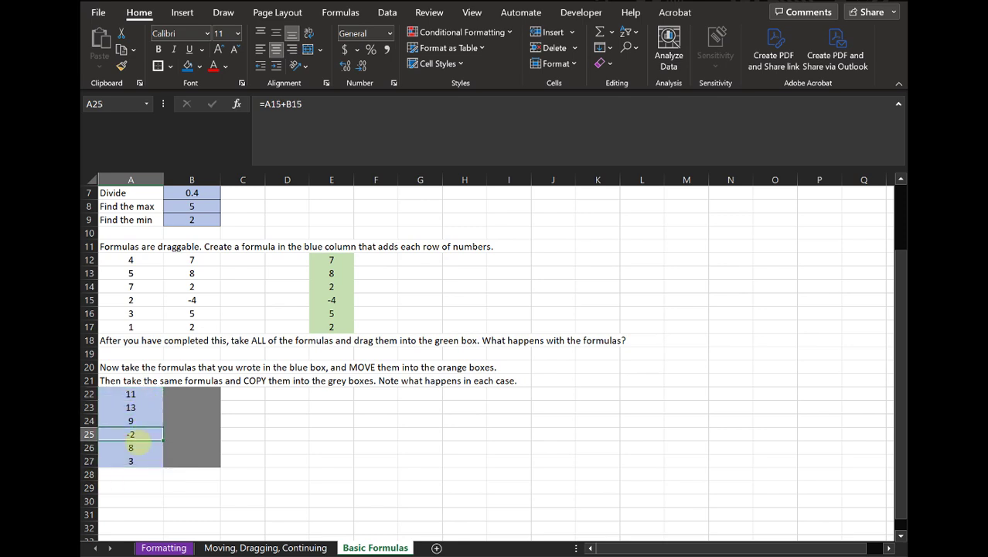
pyautogui.click(334, 137)
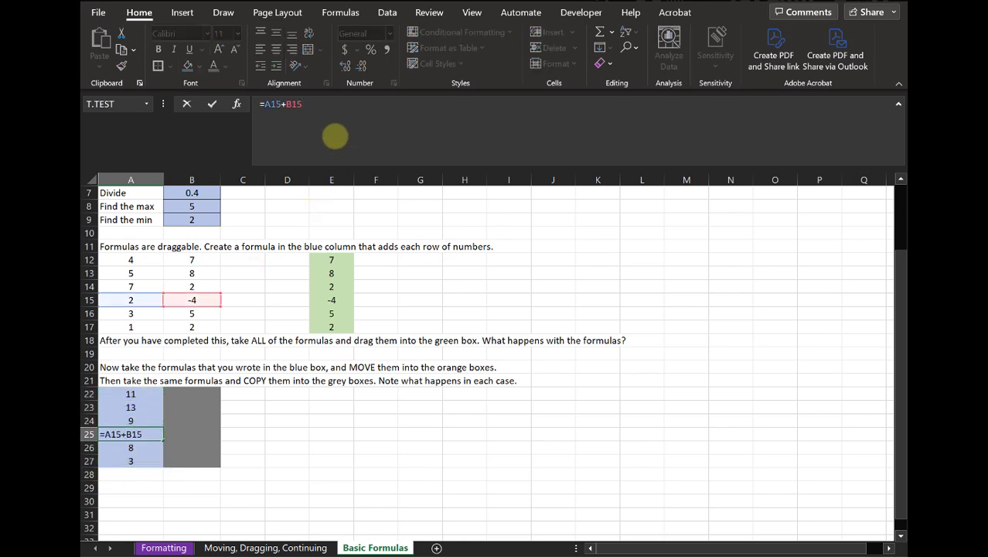
pyautogui.press('Escape')
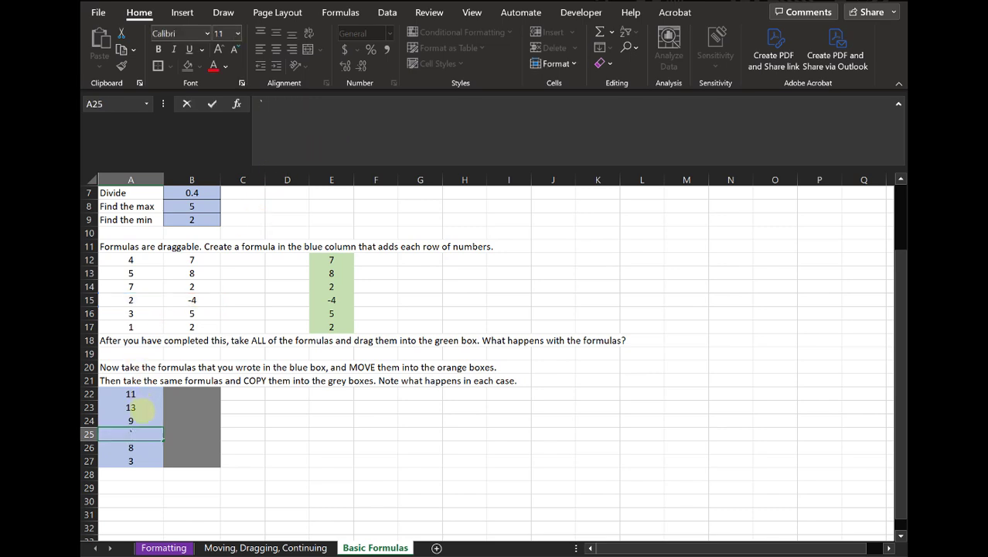
pyautogui.click(145, 408)
pyautogui.click(307, 156)
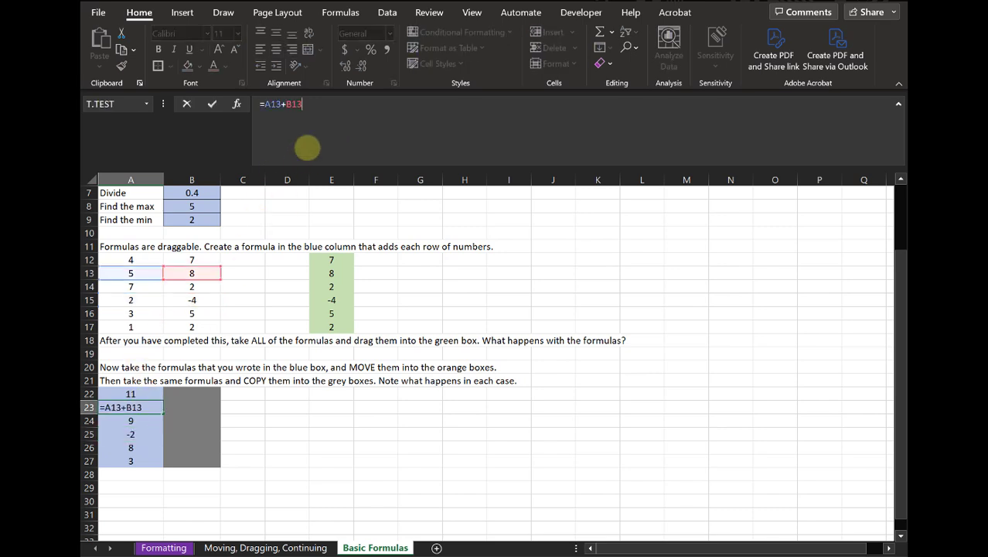
pyautogui.press('Escape')
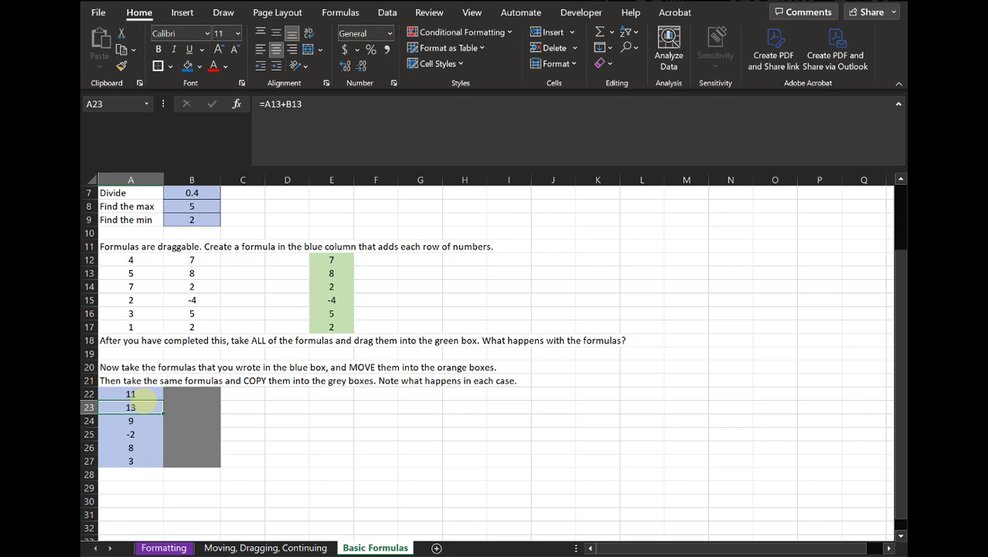
# Copy the formulas in A22:A27 and paste them into the grey cells starting at B22
pyautogui.moveTo(131, 394); pyautogui.dragTo(149, 456)
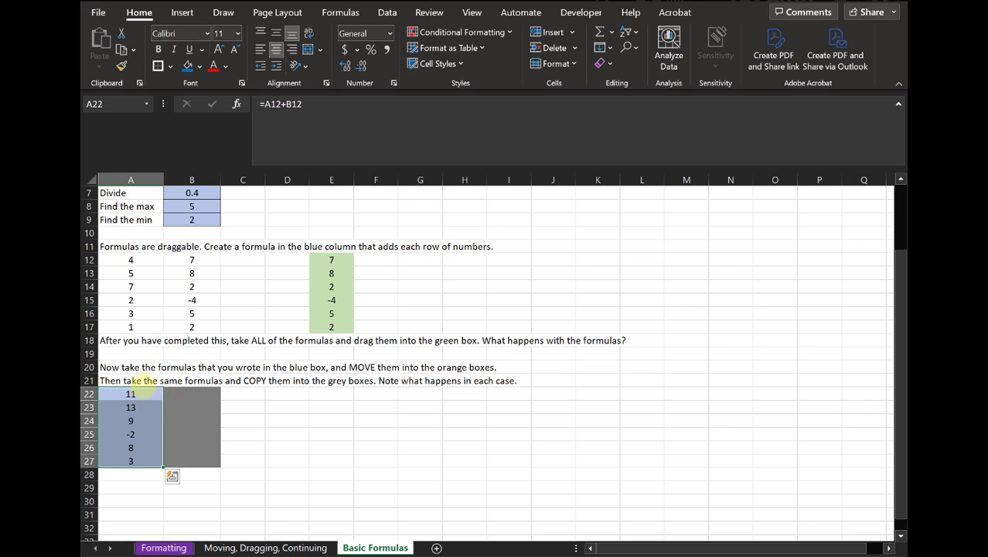
pyautogui.click(144, 395)
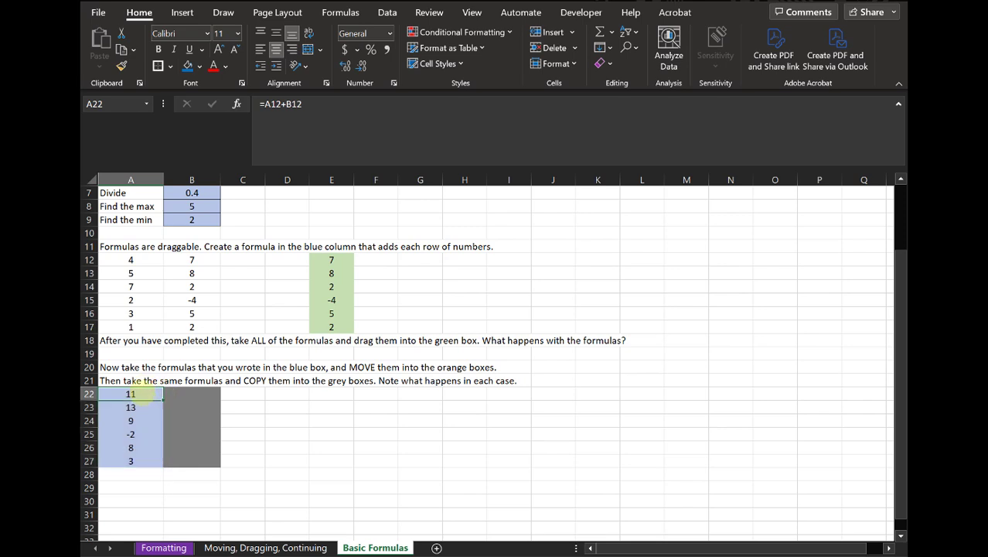
pyautogui.moveTo(143, 394); pyautogui.dragTo(128, 459)
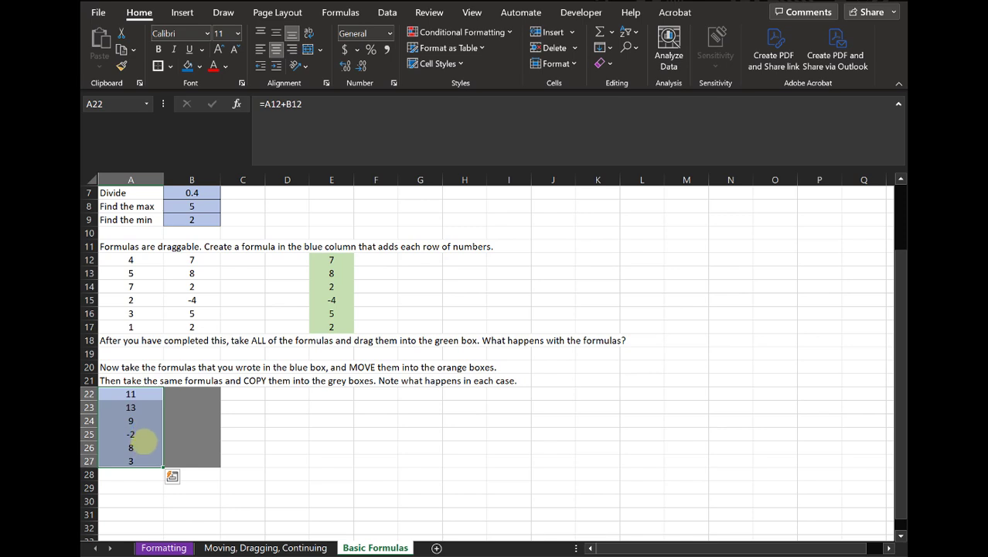
pyautogui.rightClick(145, 438)
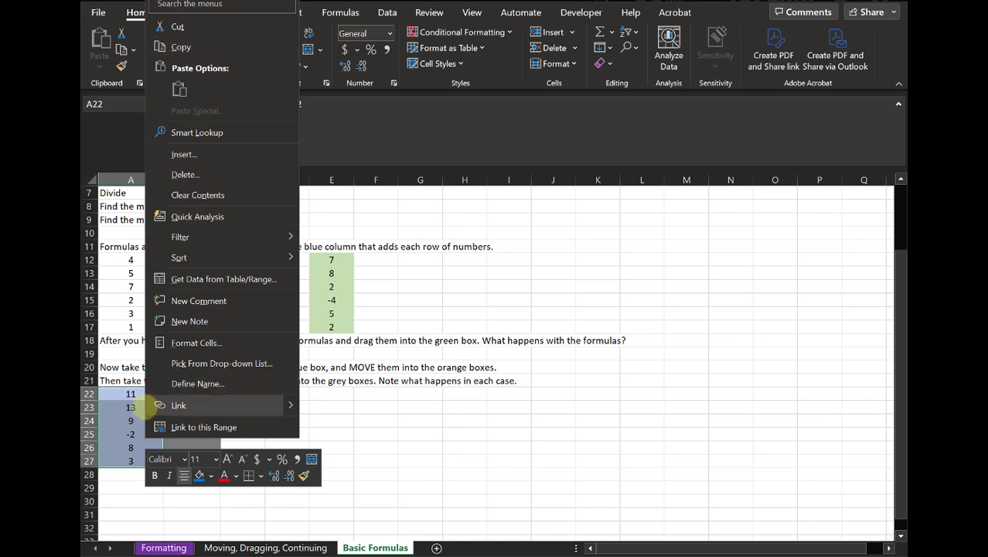
pyautogui.click(130, 394)
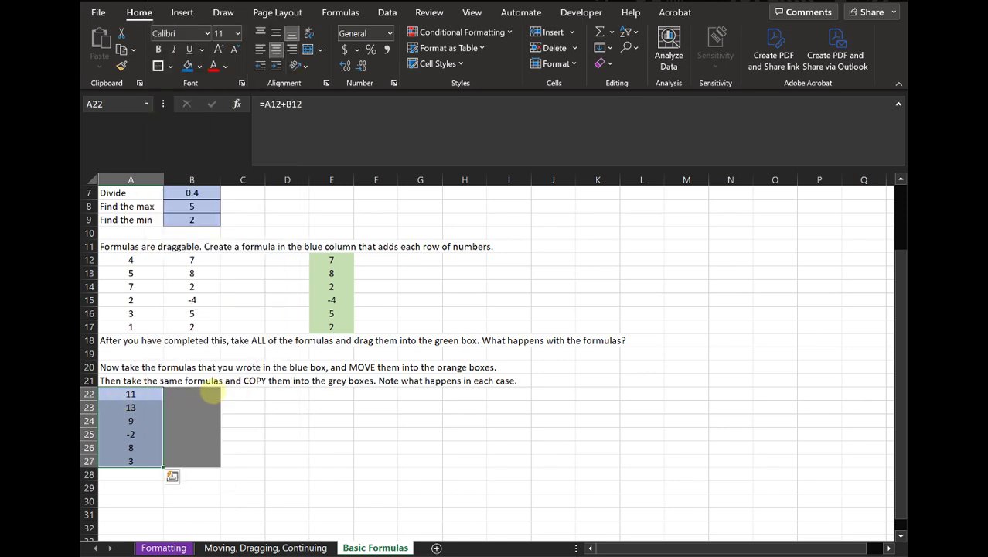
pyautogui.hotkey('ctrl', 'c')
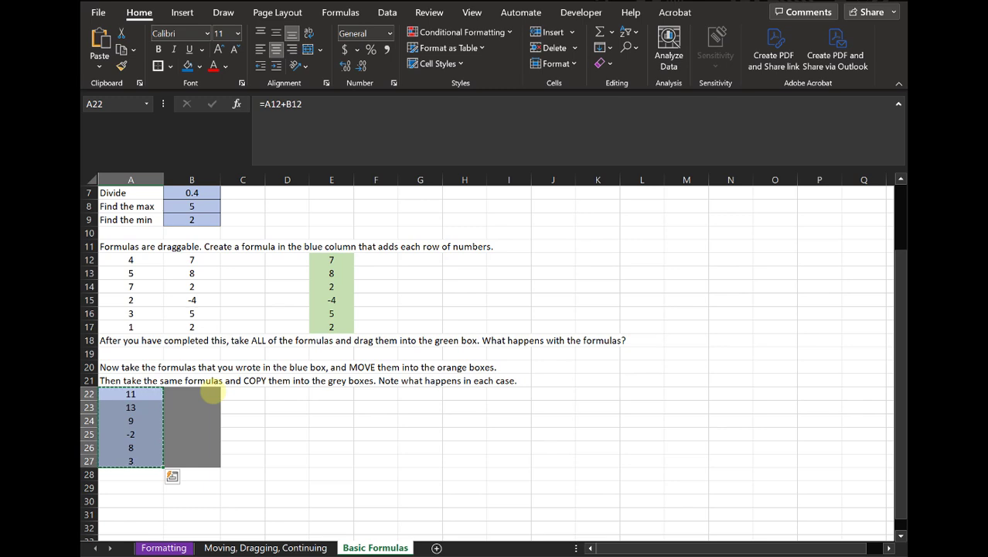
pyautogui.click(211, 395)
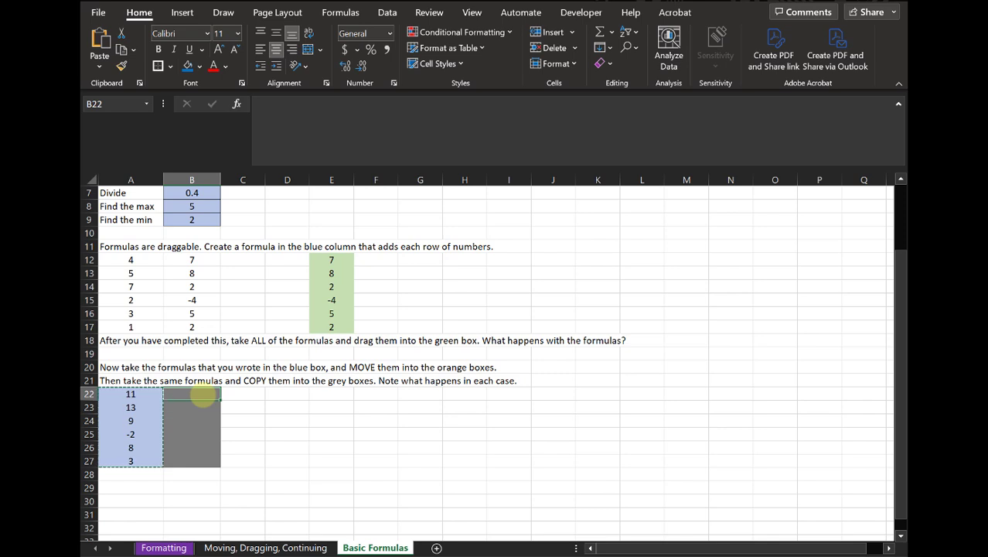
pyautogui.hotkey('ctrl', 'v')
pyautogui.rightClick(205, 394)
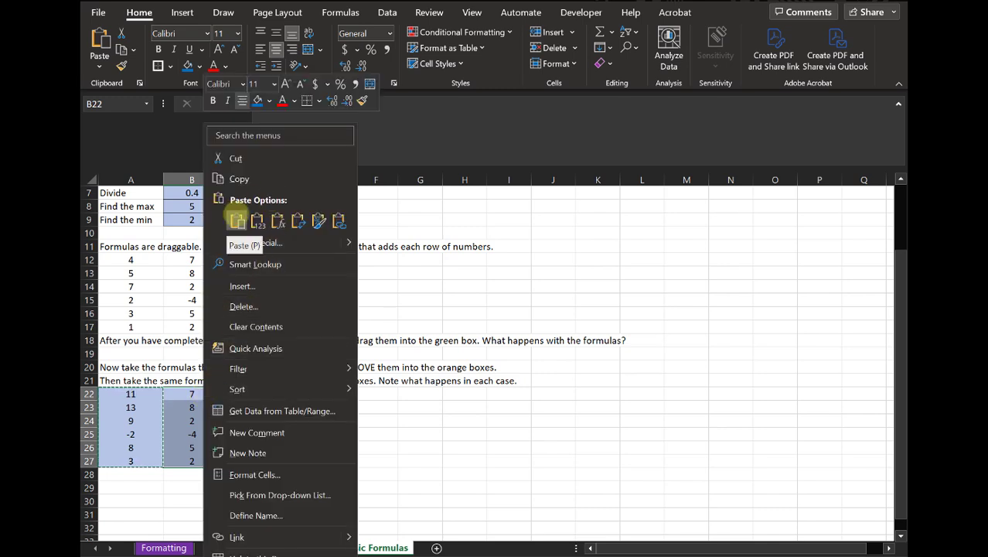
pyautogui.press('Escape')
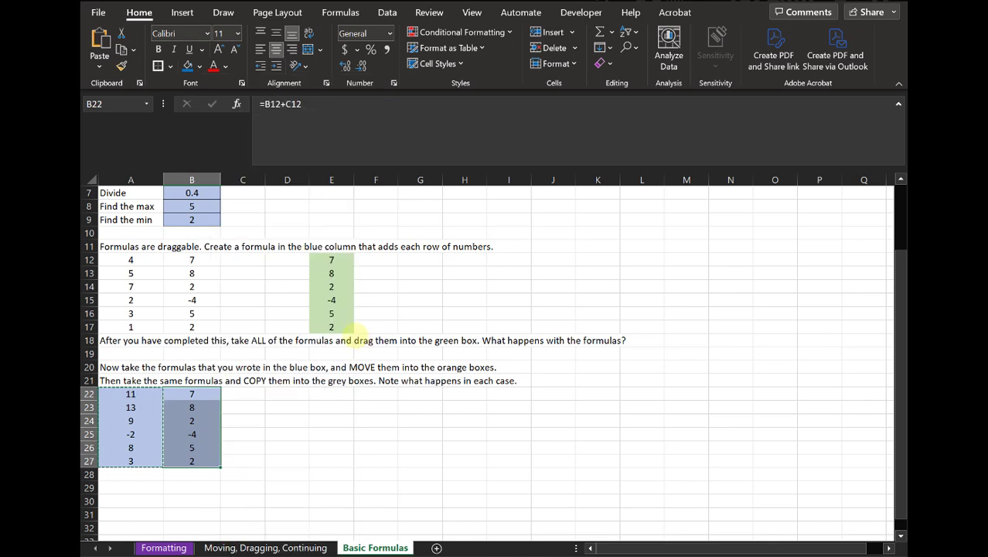
pyautogui.click(207, 394)
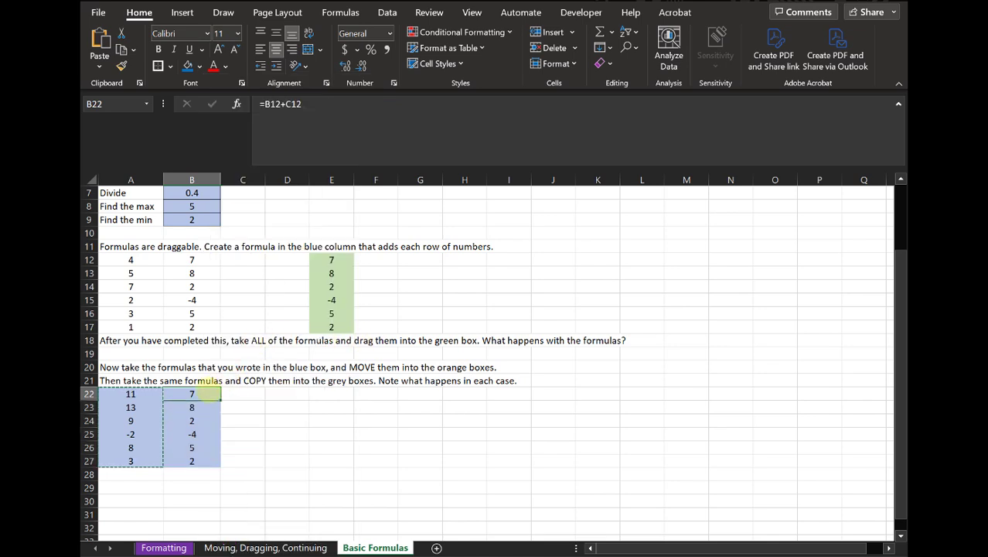
pyautogui.press('Escape')
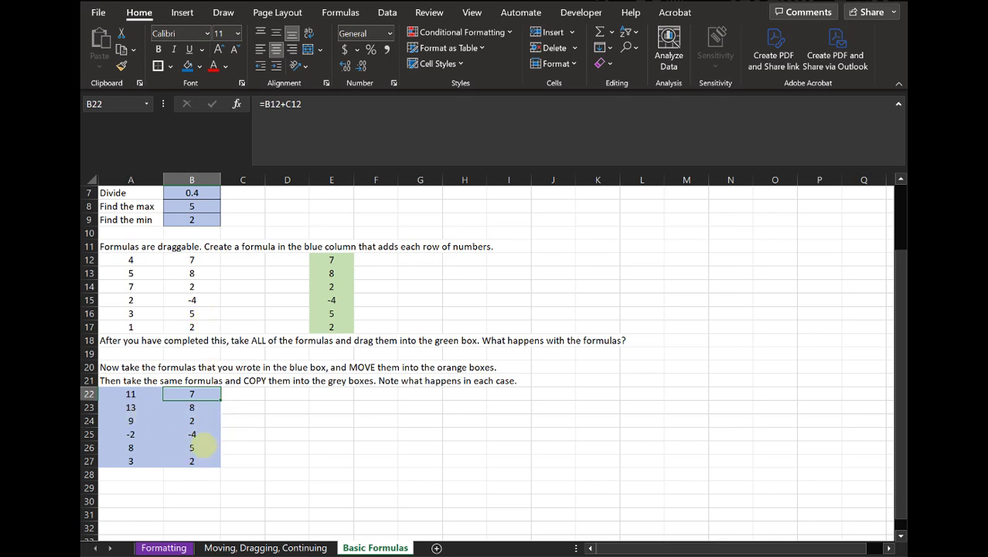
# Compare the references of the copied formulas in B23 and B24 with the moved formula in A23
pyautogui.click(192, 405)
pyautogui.click(364, 148)
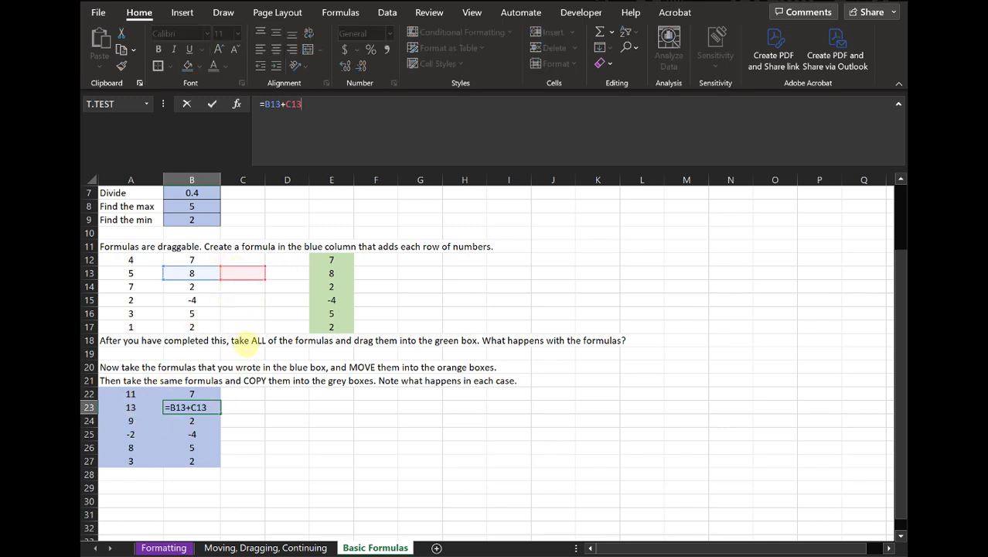
pyautogui.press('Escape')
pyautogui.click(120, 409)
pyautogui.click(283, 131)
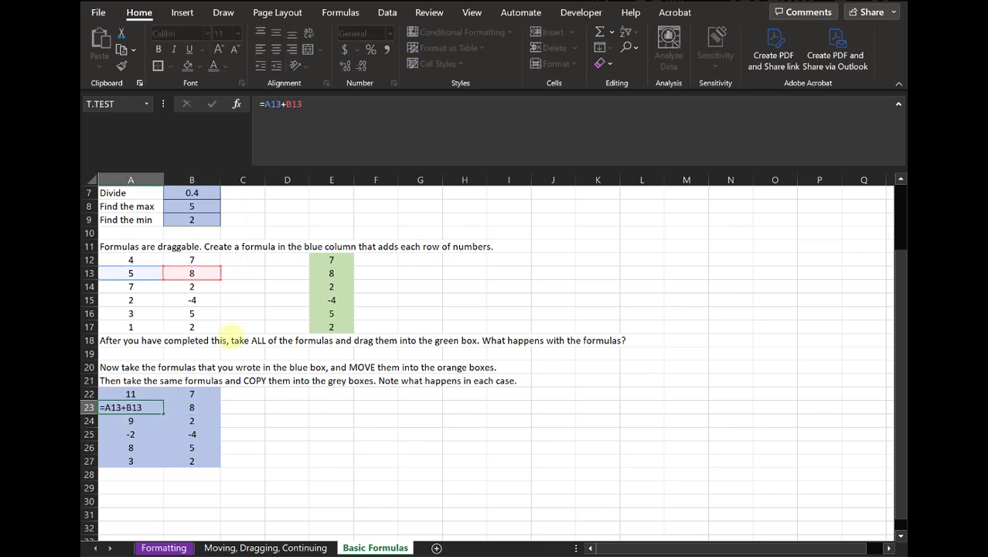
pyautogui.press('Escape')
pyautogui.click(203, 420)
pyautogui.click(329, 130)
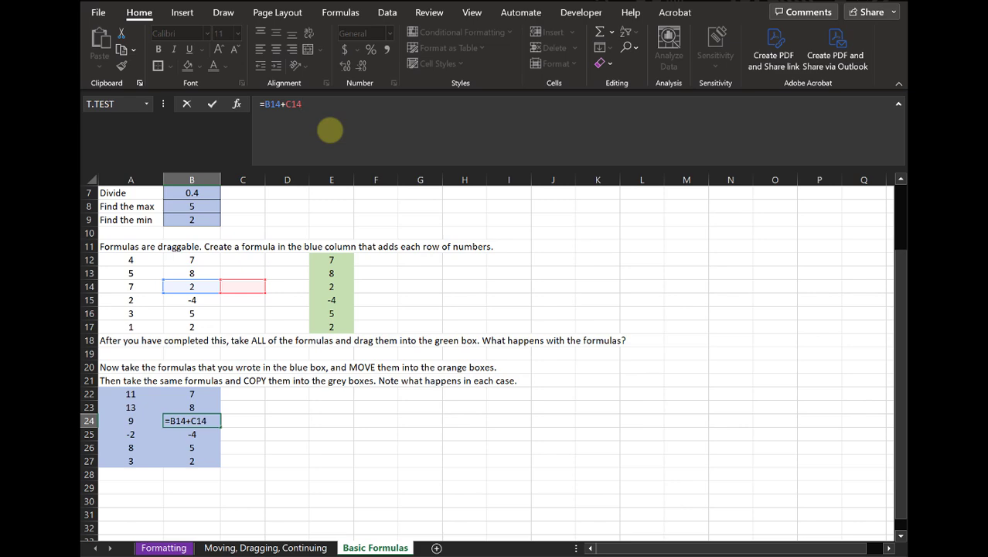
pyautogui.press('Escape')
# Review the formulas in A22 and B23 once more and return to cell A1
pyautogui.scroll(1, 328, 363)
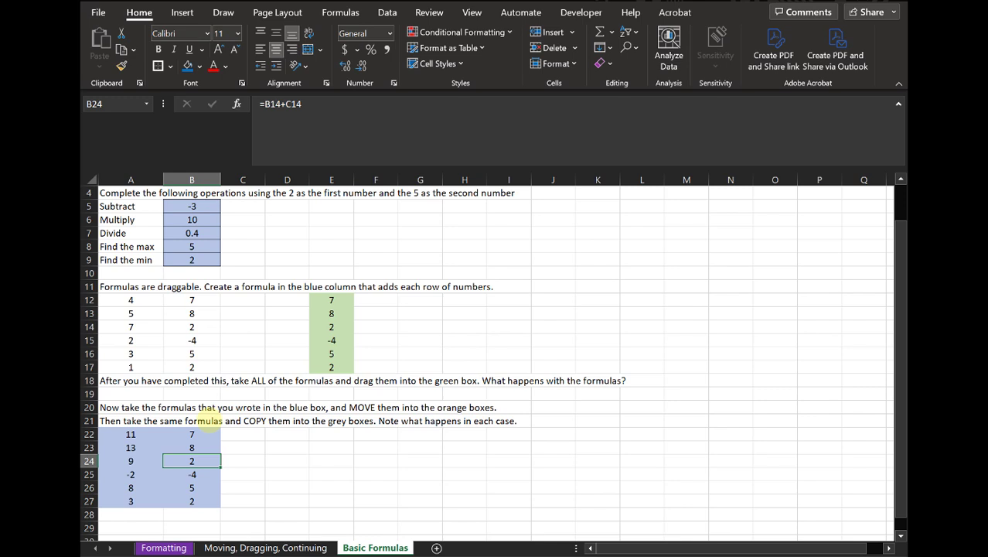
pyautogui.press('Up')
pyautogui.click(141, 434)
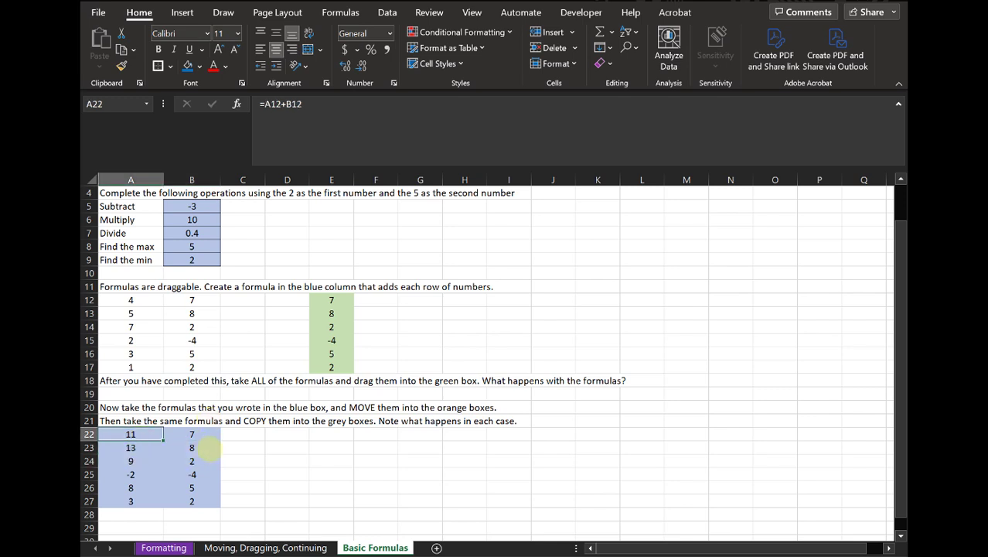
pyautogui.click(192, 449)
pyautogui.click(371, 126)
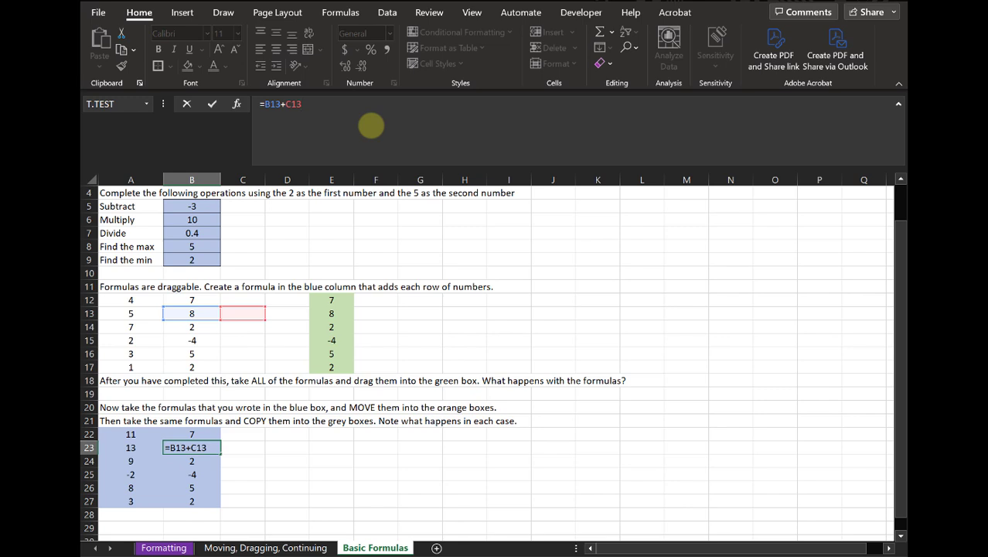
pyautogui.hotkey('ctrl', 'Return')
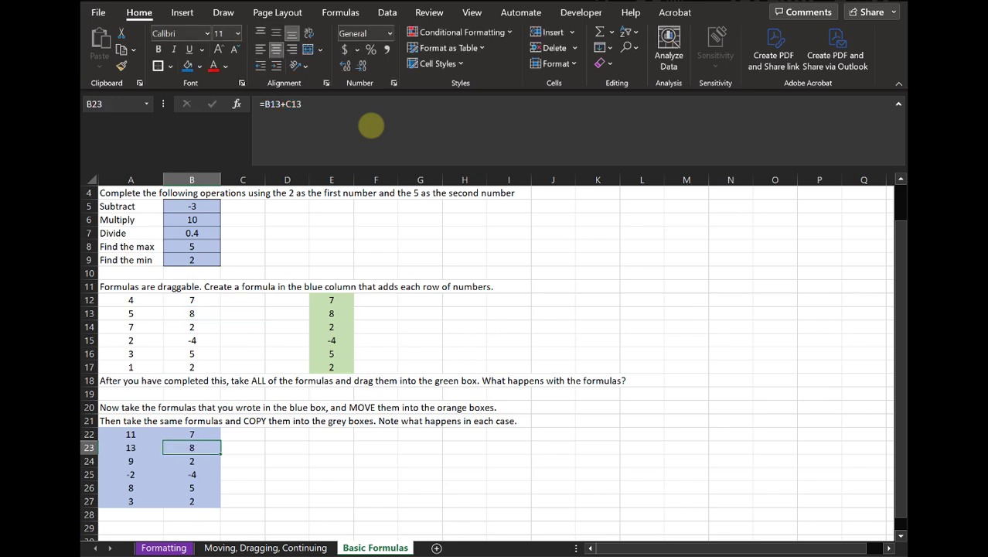
pyautogui.scroll(1, 263, 325)
pyautogui.click(131, 191)
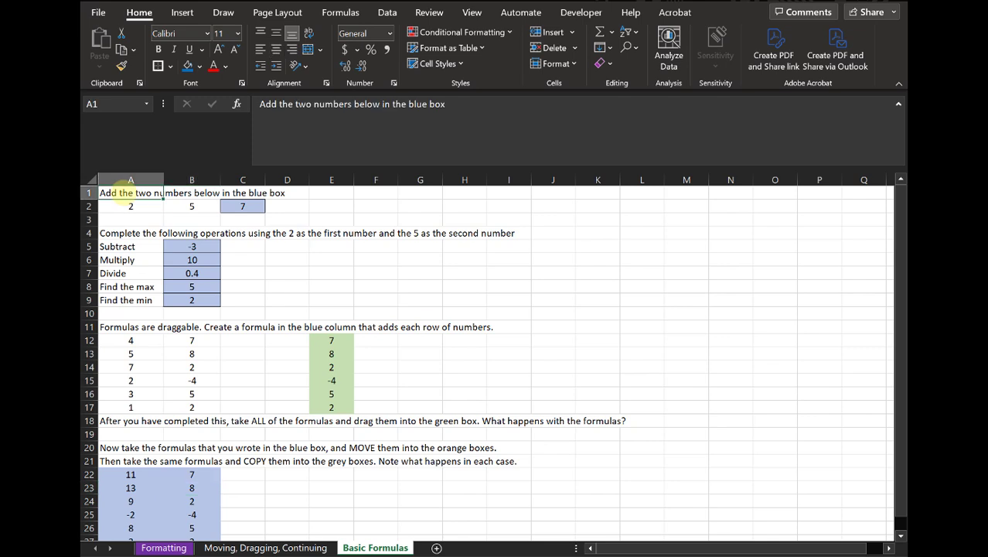